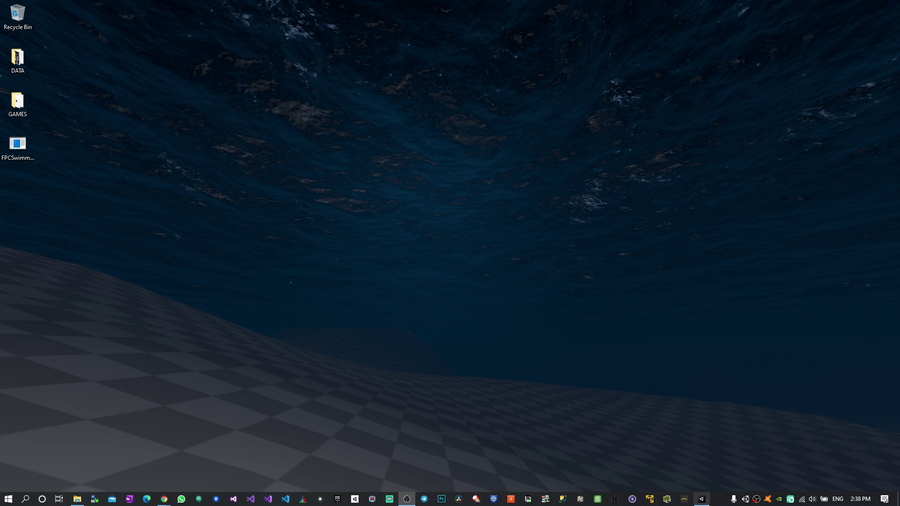
- Switch to Unity, choose the FPCSwimmer-v1.0.0 custom package from the Desktop for import, and install or upgrade its Package Manager dependencies
left_click(701, 499)
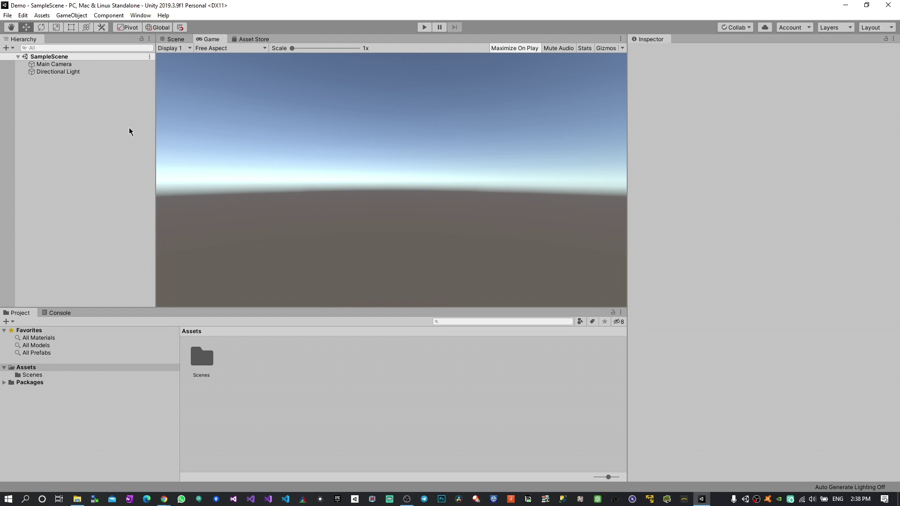
left_click(8, 16)
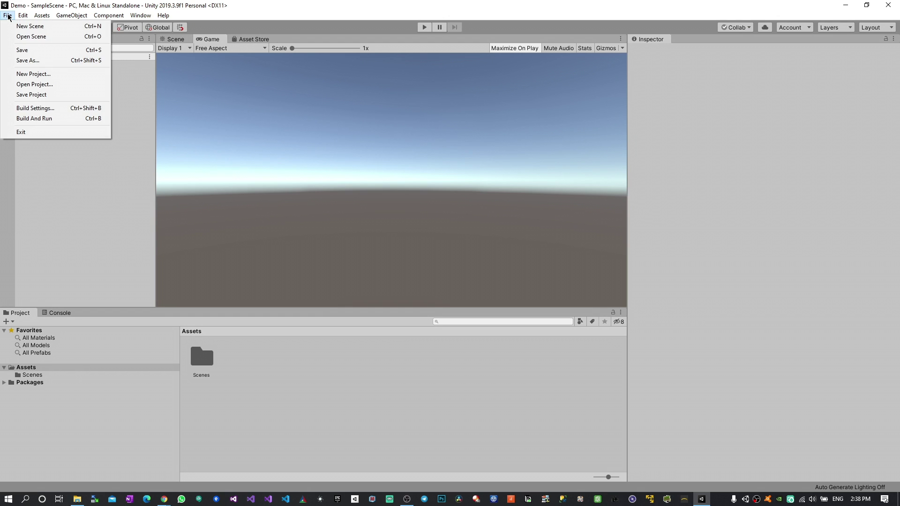
mouse_move(23, 18)
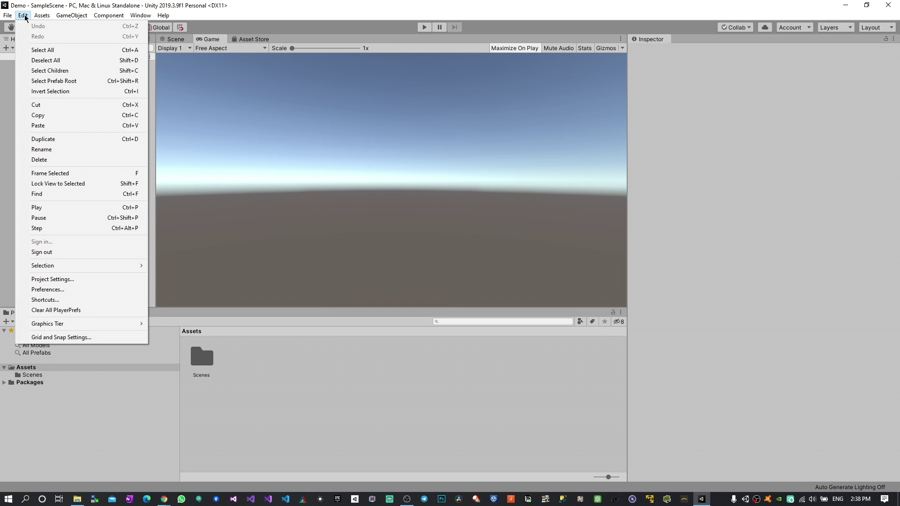
mouse_move(154, 129)
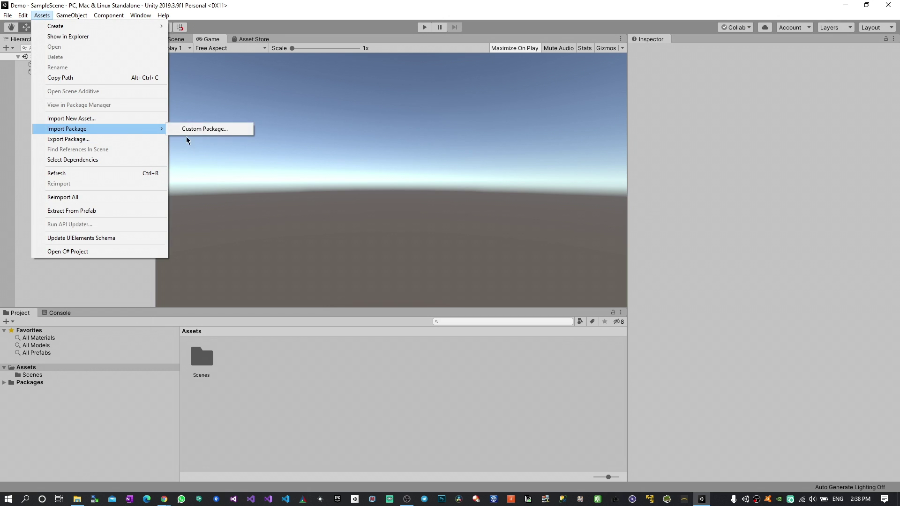
left_click(209, 129)
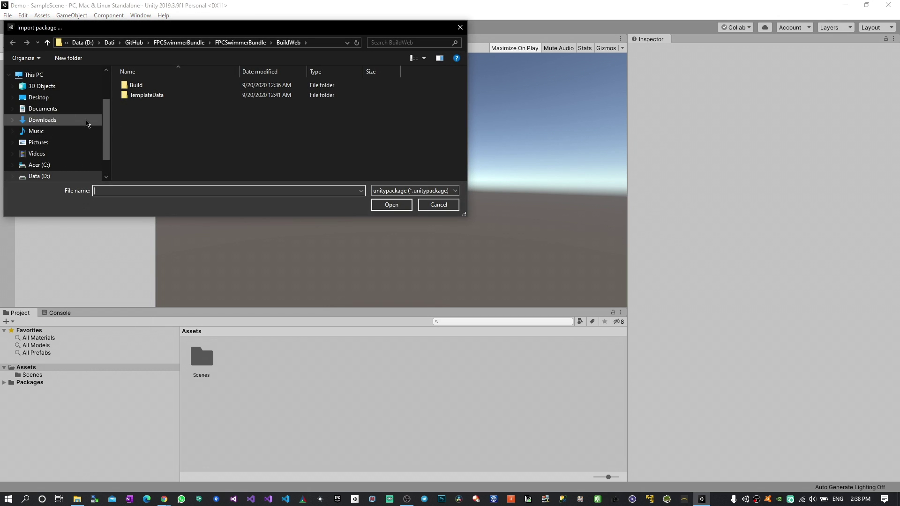
left_click(42, 98)
double_click(210, 115)
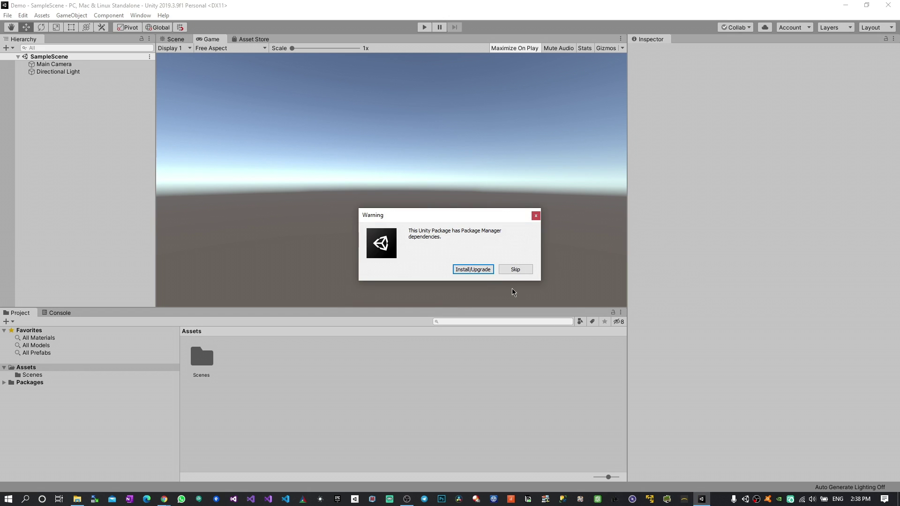
left_click(482, 269)
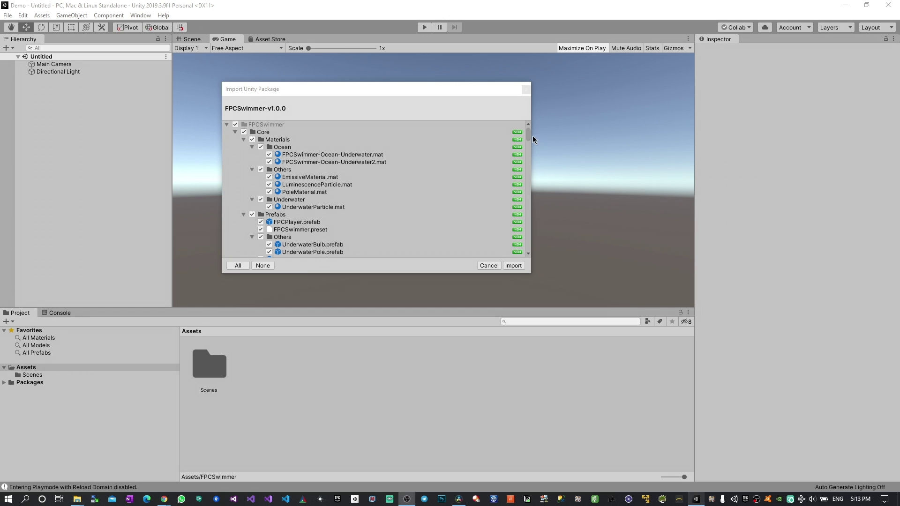
- Review the contents of the FPCSwimmer-v1.0.0 package and import all of its items into the project
left_click_drag(528, 133, 528, 250)
scroll(471, 212, "up", 2)
scroll(471, 214, "up", 5)
left_click(517, 267)
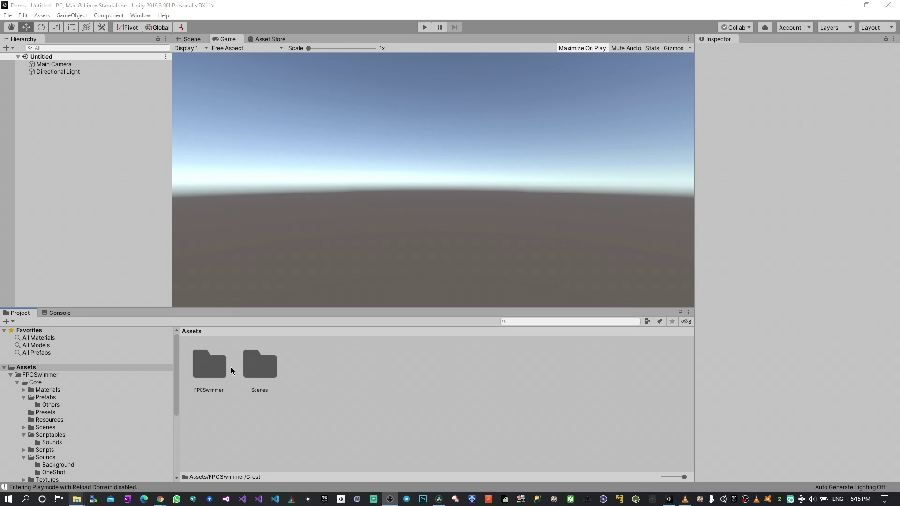
- Open the Core folder inside the imported FPCSwimmer assets
left_click(211, 373)
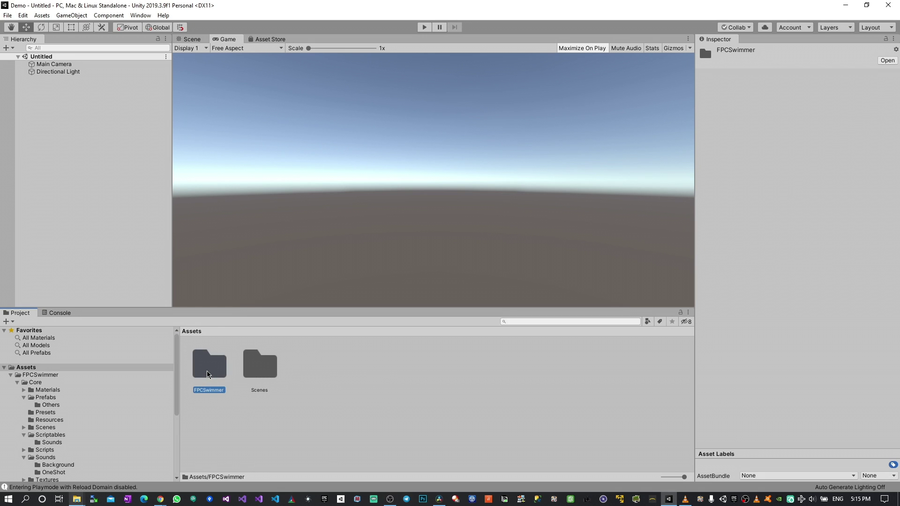
double_click(208, 373)
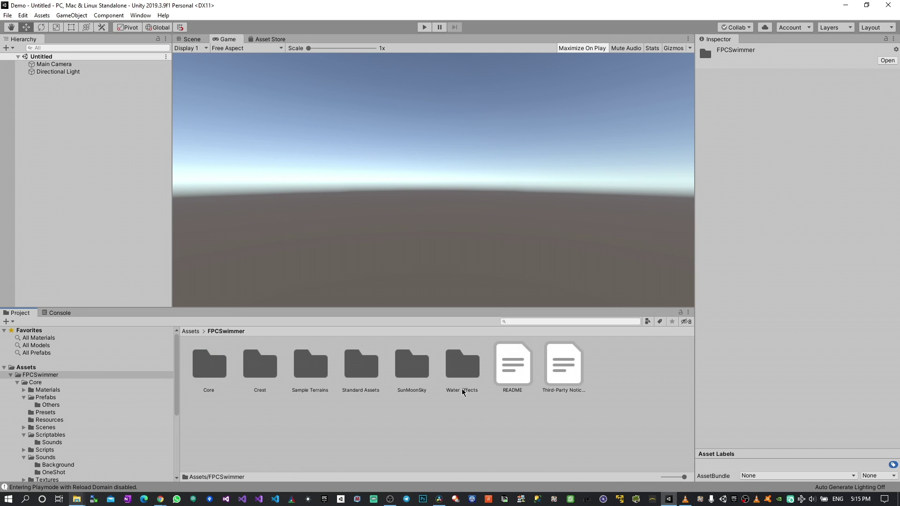
left_click(202, 374)
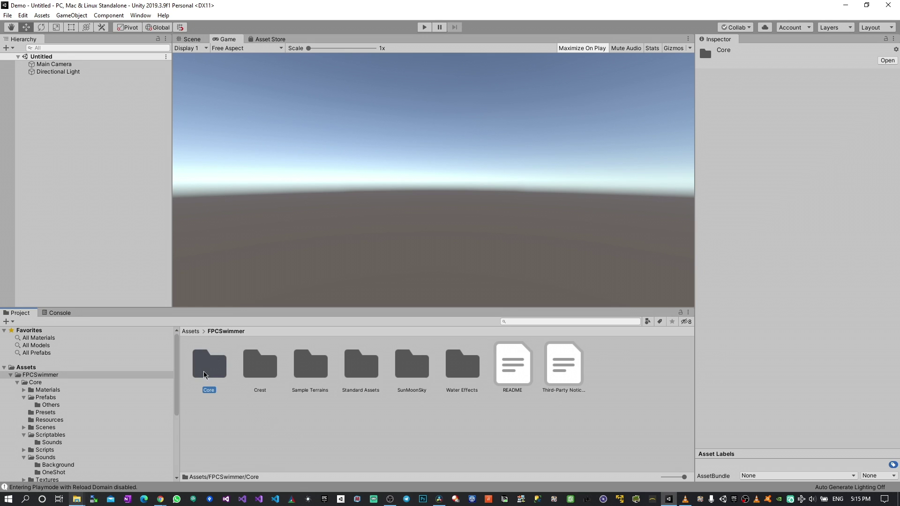
double_click(204, 374)
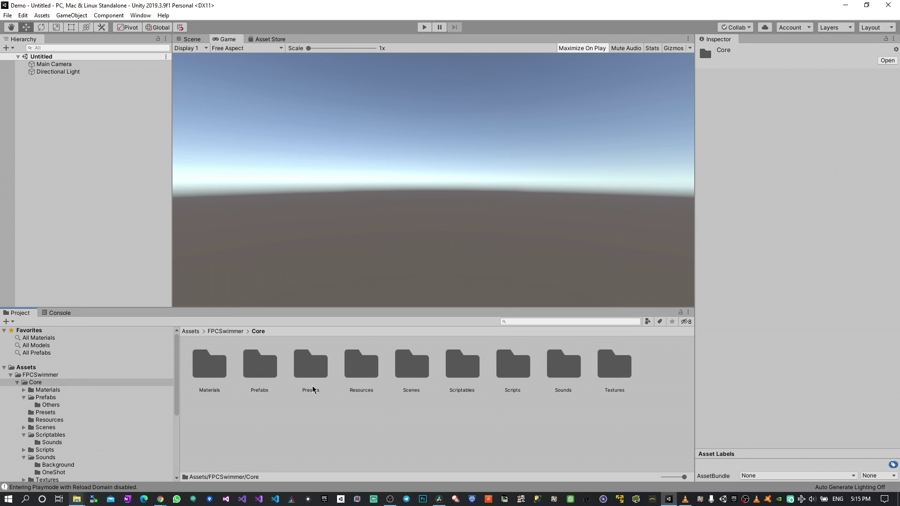
- Examine the FPCPlayer prefab's component and FPC Swimmer script settings, plus the UnderwaterBubblesParticles and SingleSplash prefabs in Core's Prefabs folder
double_click(269, 375)
left_click(265, 364)
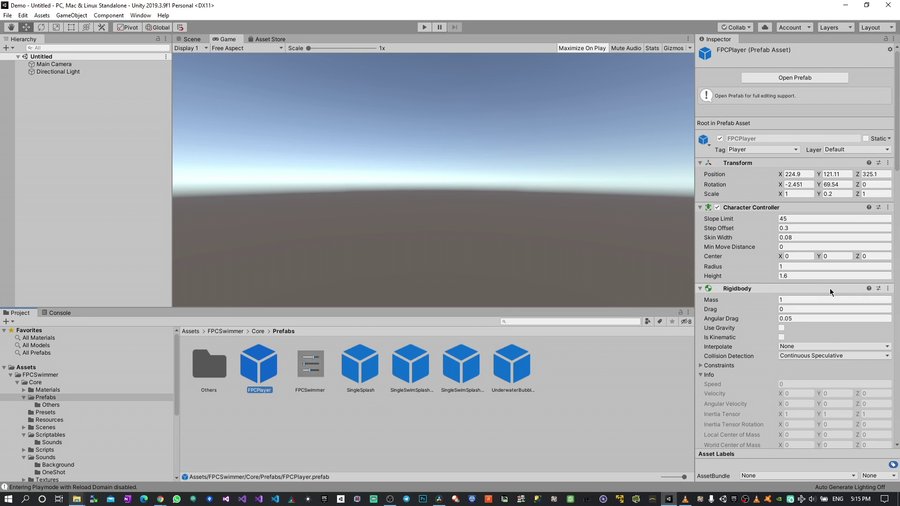
scroll(829, 288, "down", 10)
left_click_drag(895, 249, 895, 278)
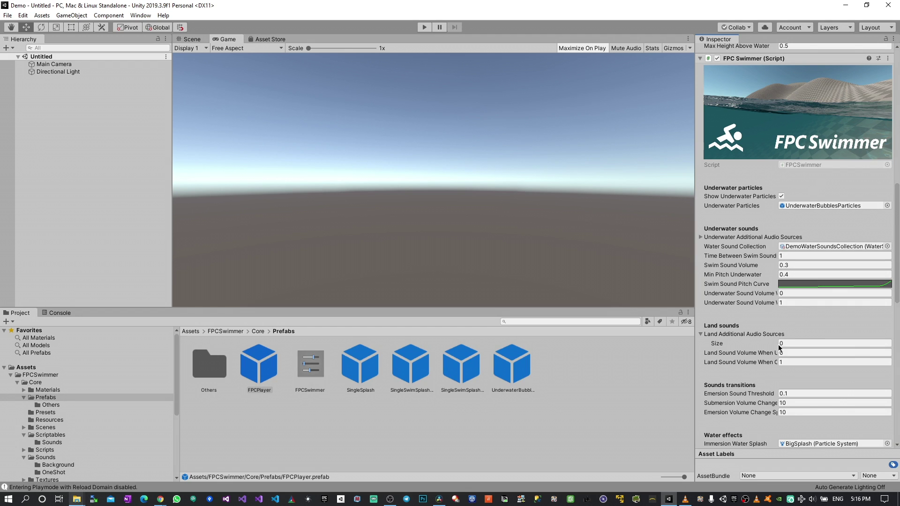
scroll(780, 348, "down", 3)
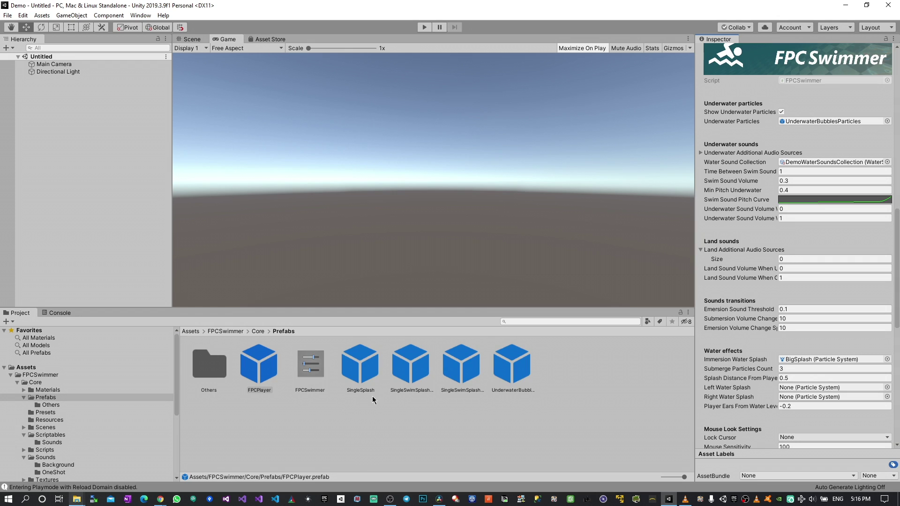
left_click(520, 377)
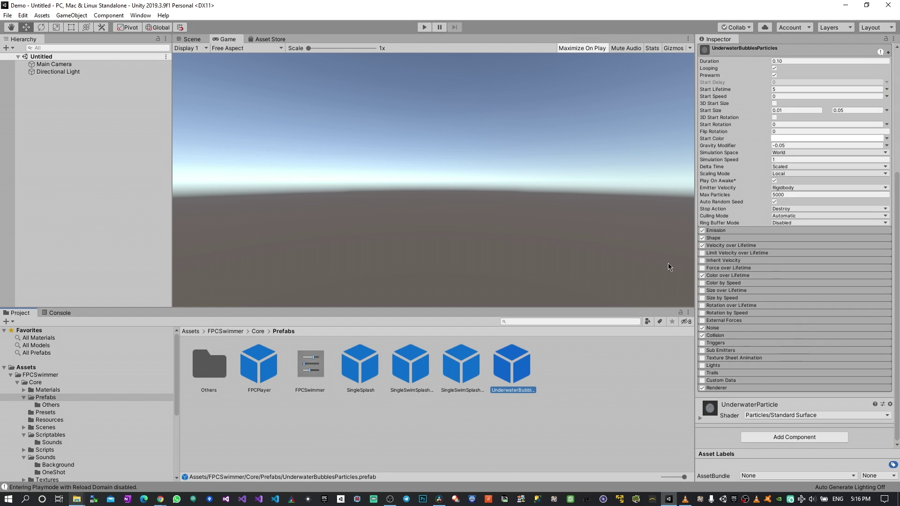
left_click(356, 378)
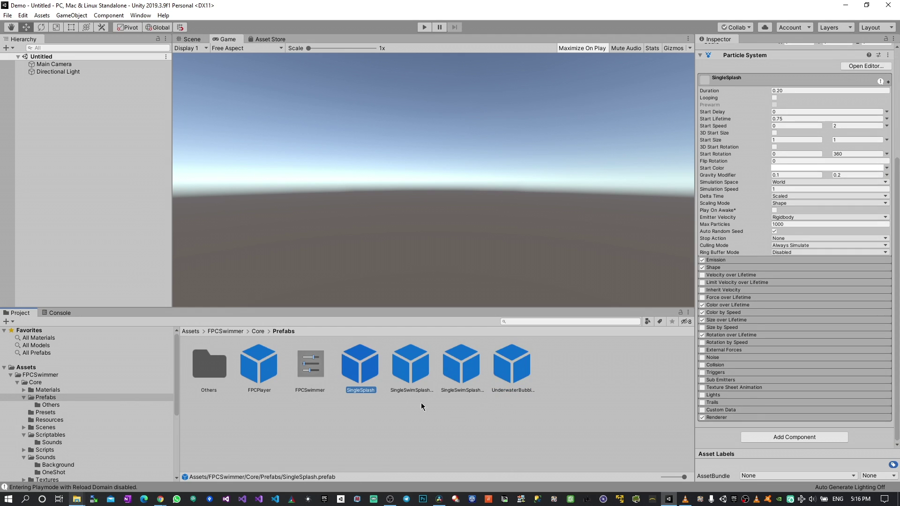
- Examine the bubble particle, foam and ocean presets and the wave simulation settings assets in Core's Presets folder
left_click(257, 332)
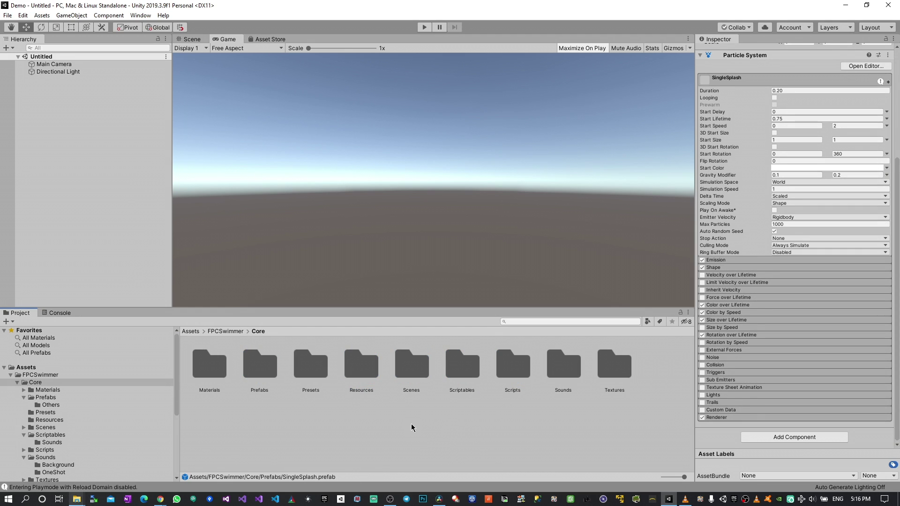
double_click(322, 366)
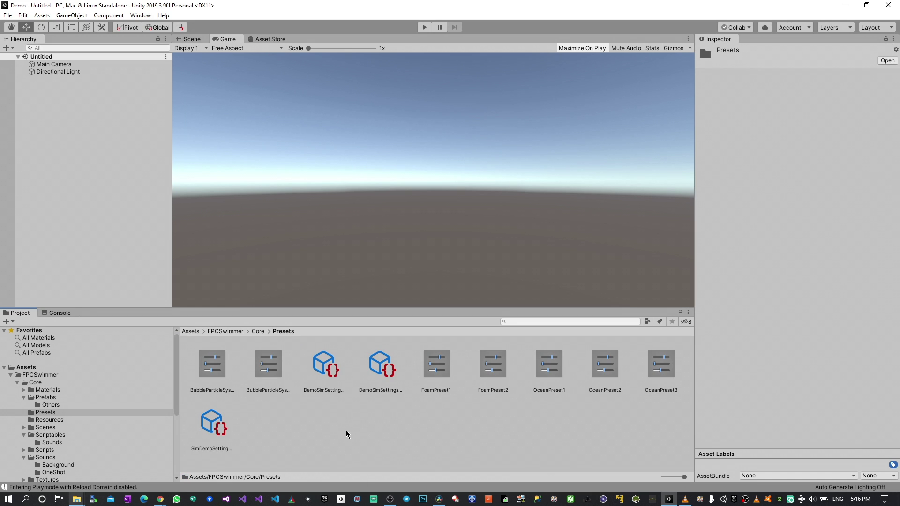
left_click(213, 368)
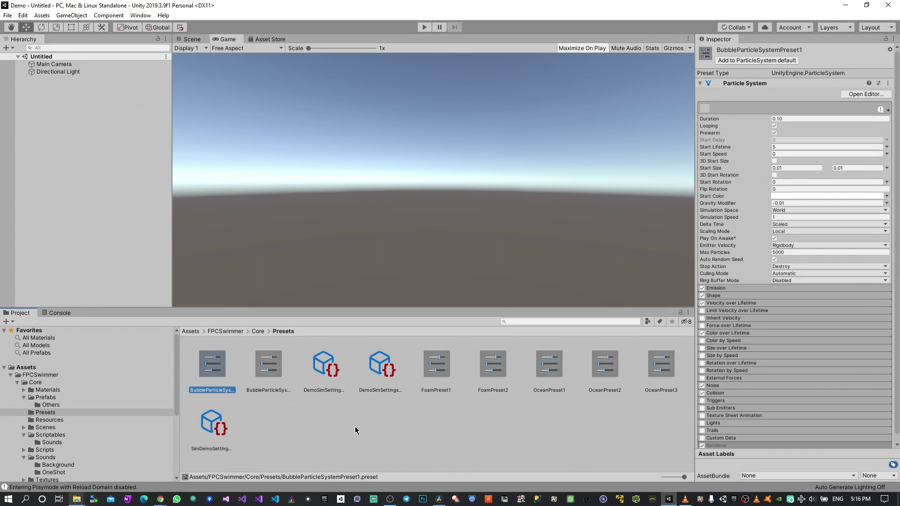
left_click(432, 364)
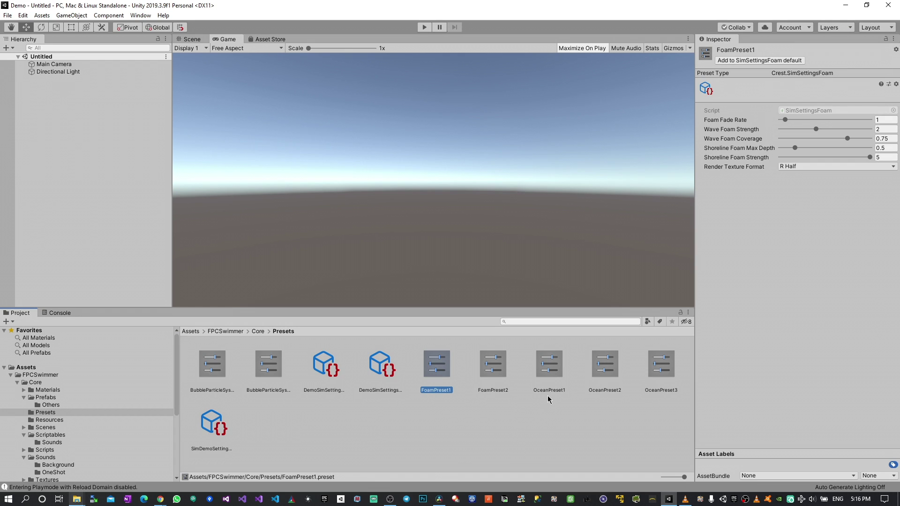
left_click(549, 369)
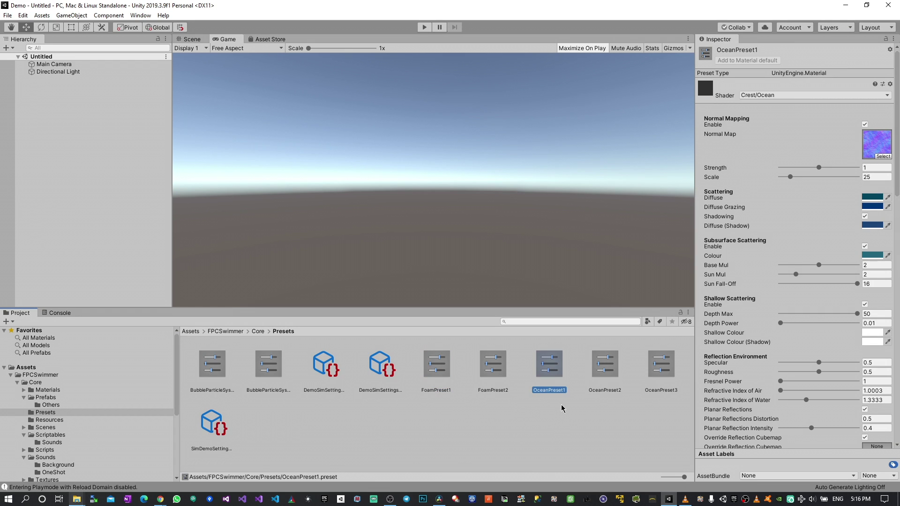
left_click(392, 384)
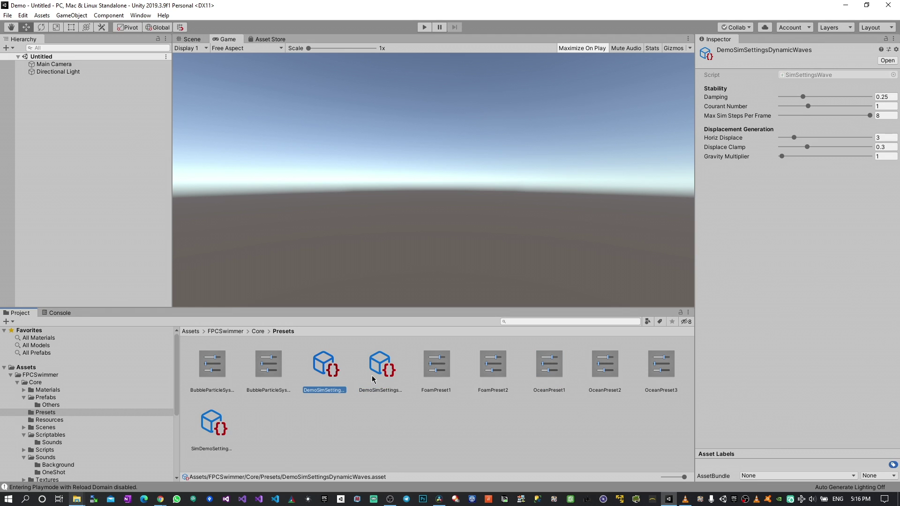
left_click(207, 424)
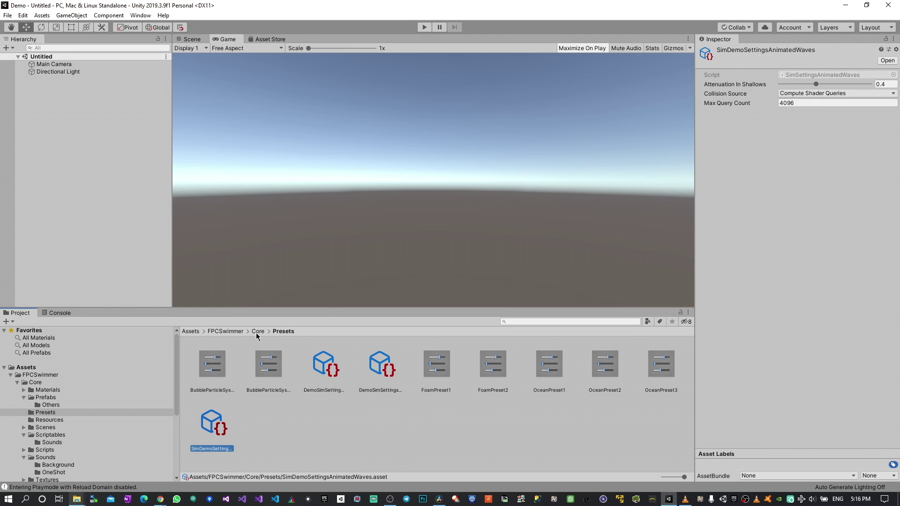
- Return to the FPCSwimmer folder and inspect the IslandSimpleTerrain and HQTexturedTerrain assets in Sample Terrains
left_click(220, 333)
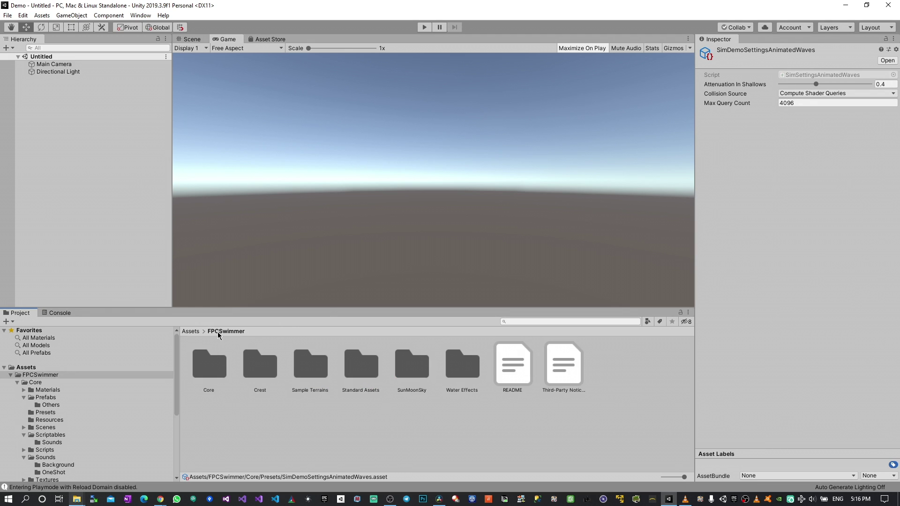
left_click(218, 380)
left_click(259, 373)
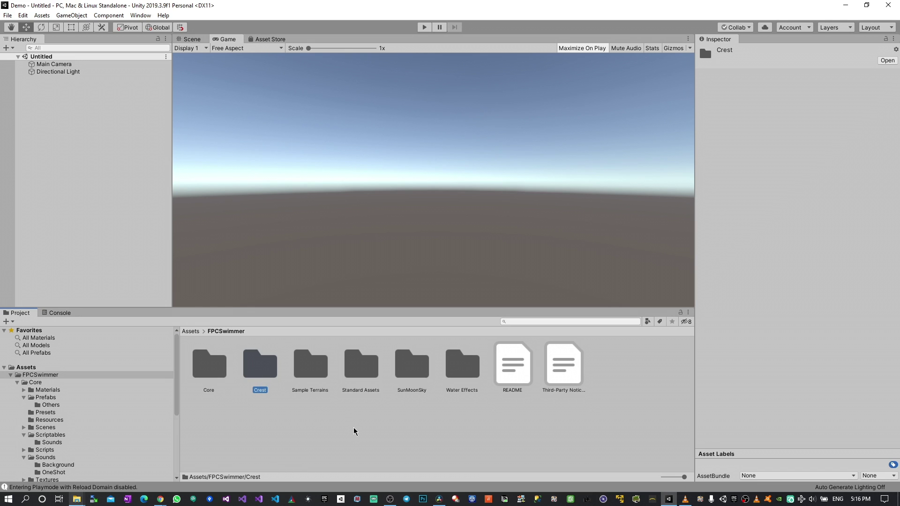
left_click(305, 375)
double_click(305, 375)
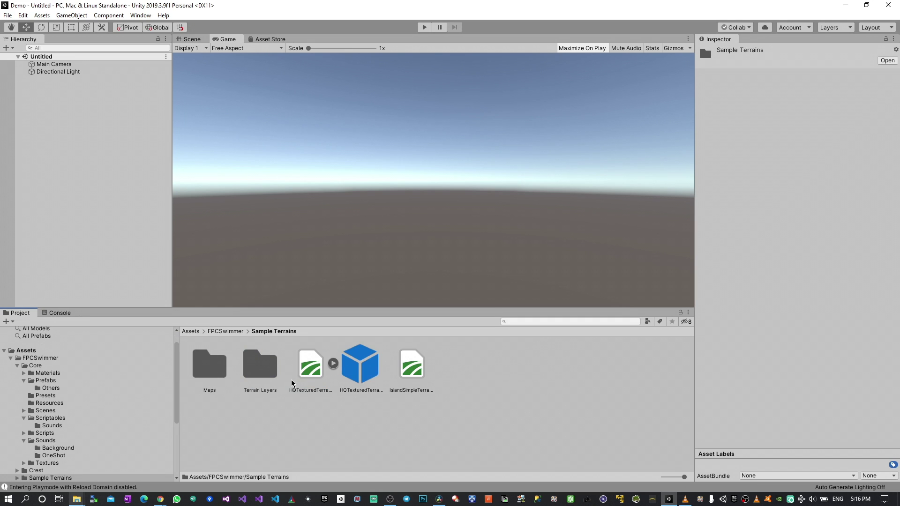
left_click(409, 380)
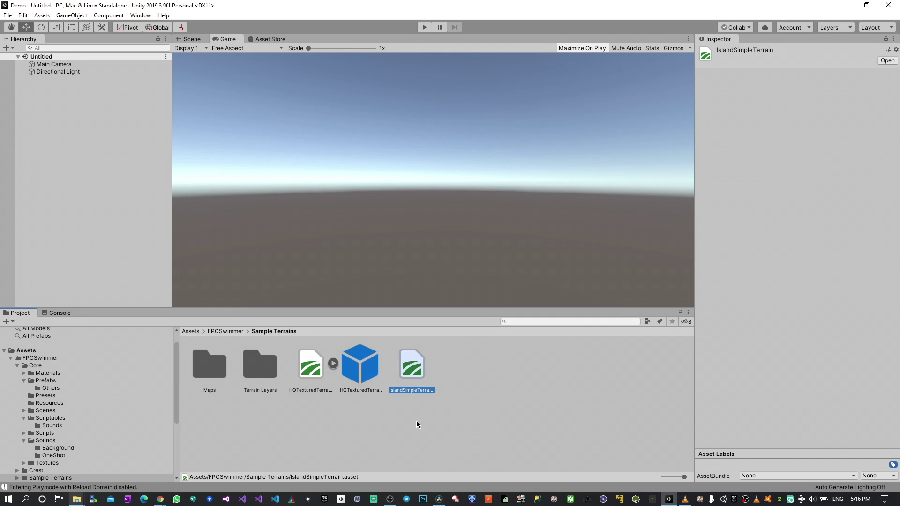
left_click(317, 375)
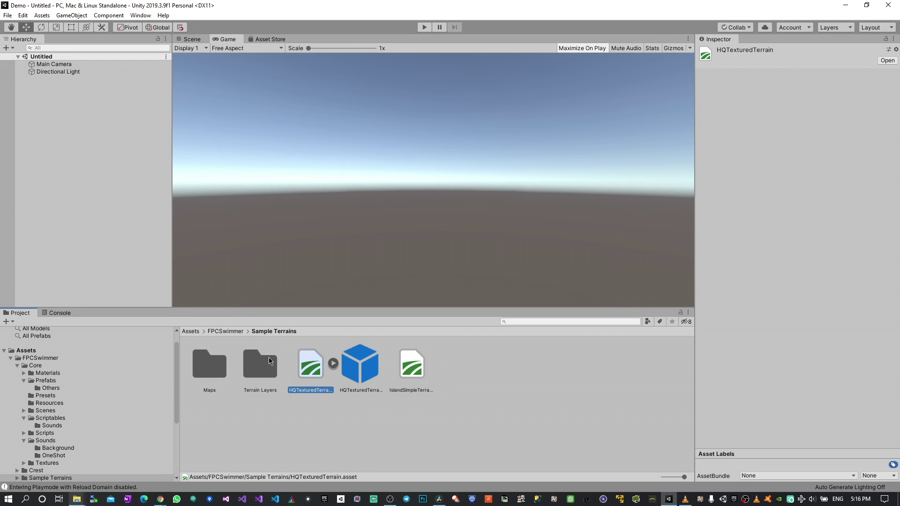
- Look through the contents of FPCSwimmer's Standard Assets and SunMoonSky folders
left_click(228, 332)
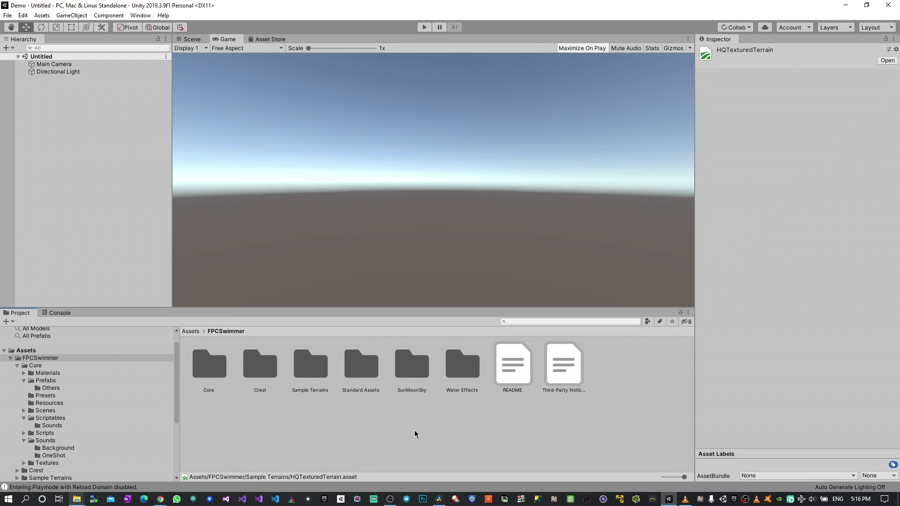
left_click(370, 374)
double_click(354, 375)
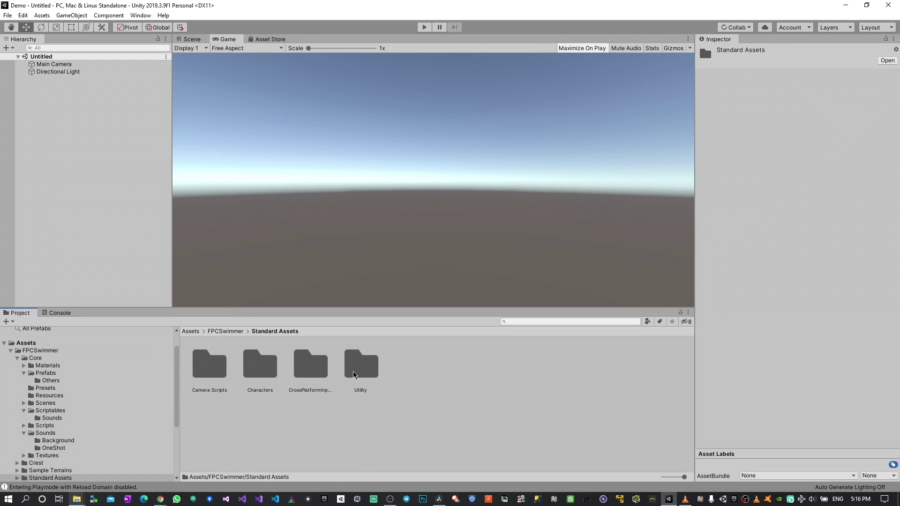
left_click(226, 332)
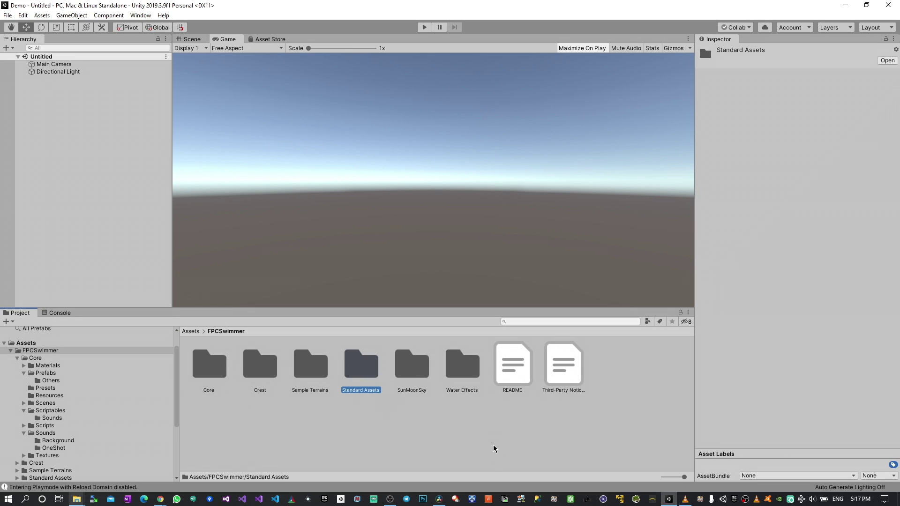
double_click(407, 369)
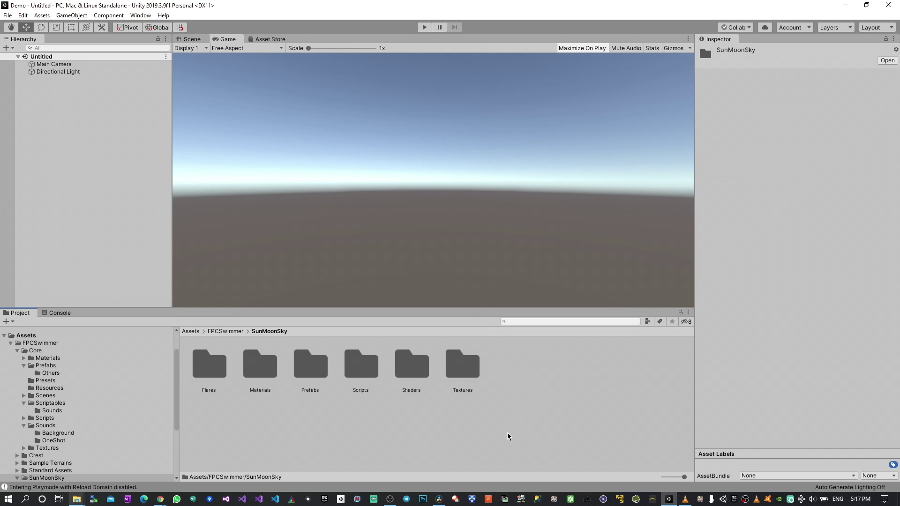
- Inspect the BigSplash prefab in the Prefabs folder of FPCSwimmer's Water Effects
left_click(226, 331)
double_click(454, 367)
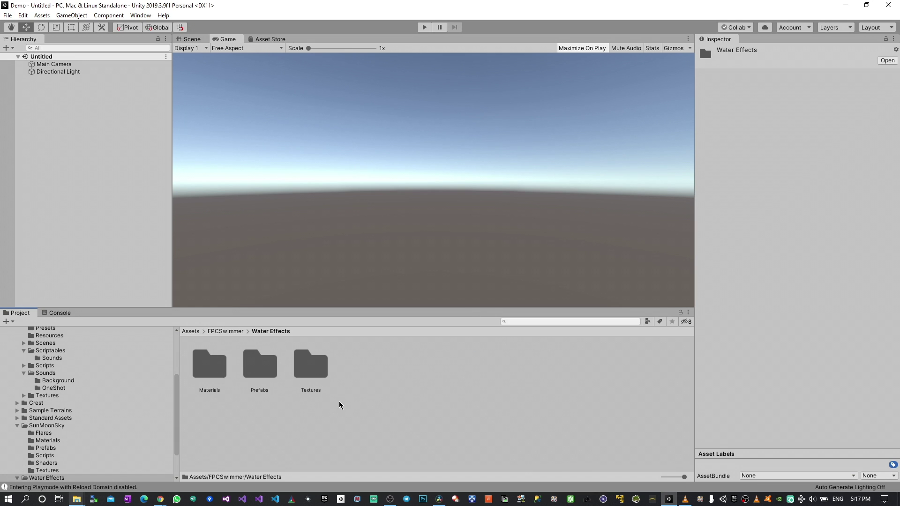
double_click(265, 373)
left_click(203, 380)
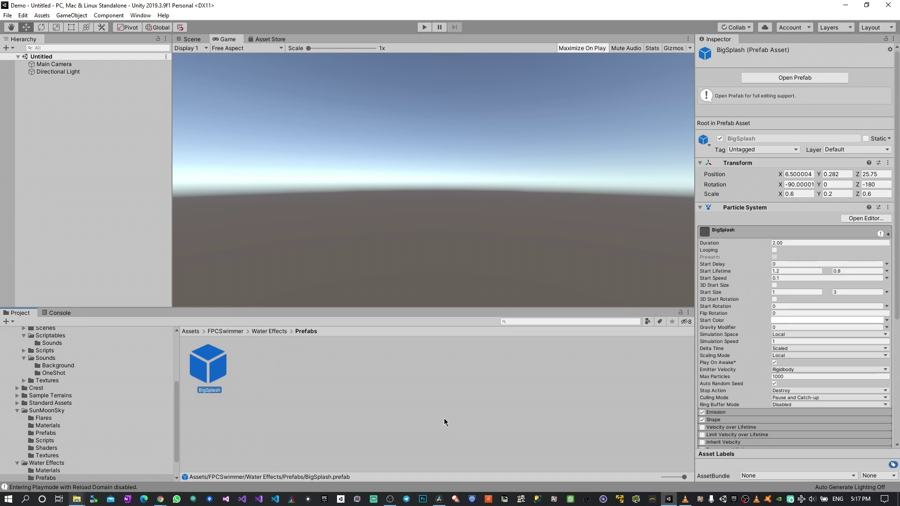
- Go to the Scenes folder in FPCSwimmer's Core folder and open the SimpleDemo scene
left_click(232, 330)
left_click(525, 435)
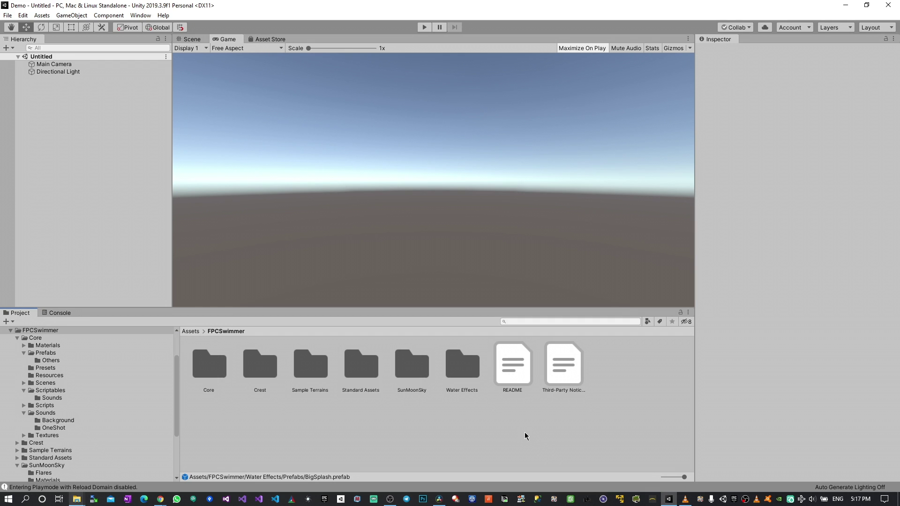
double_click(210, 365)
double_click(411, 365)
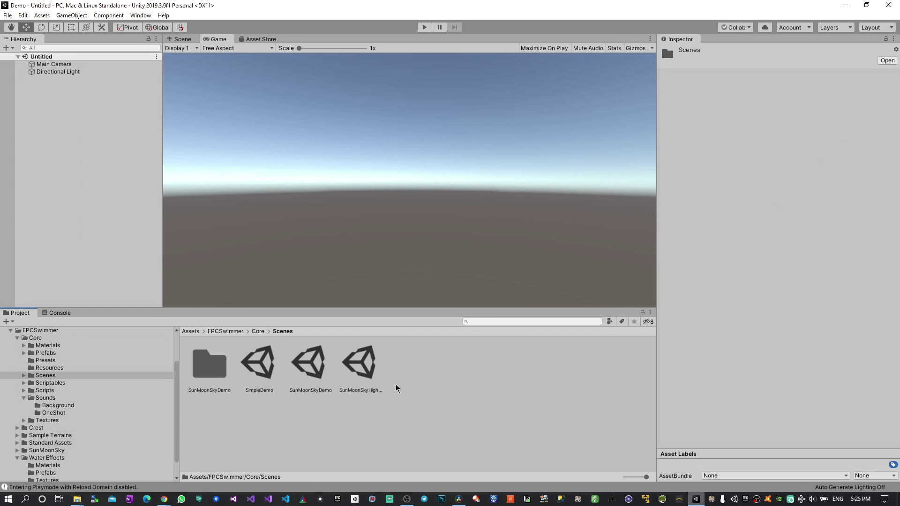
double_click(257, 366)
- Show SimpleDemo in the Scene view, look over the islands and frame the FPCPlayer object
key("ctrl+1")
right_click_drag(457, 228, 264, 238)
left_click(68, 64)
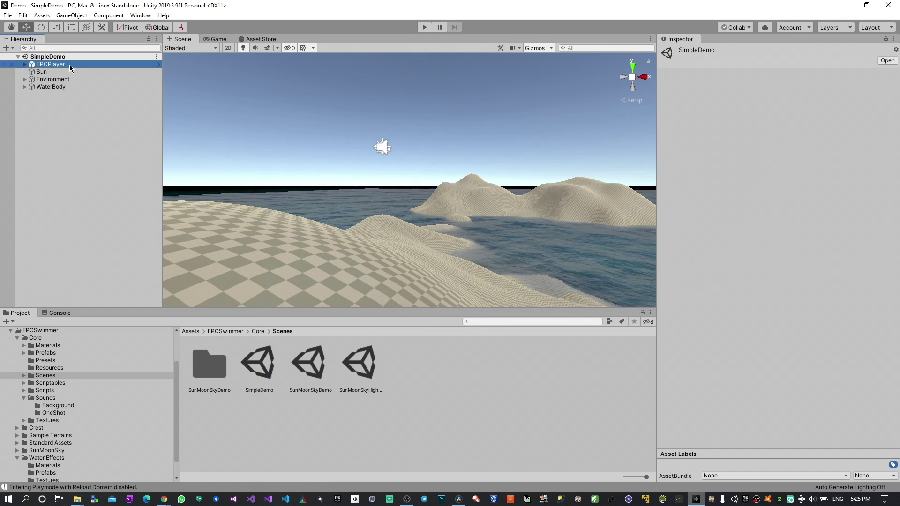
key("f")
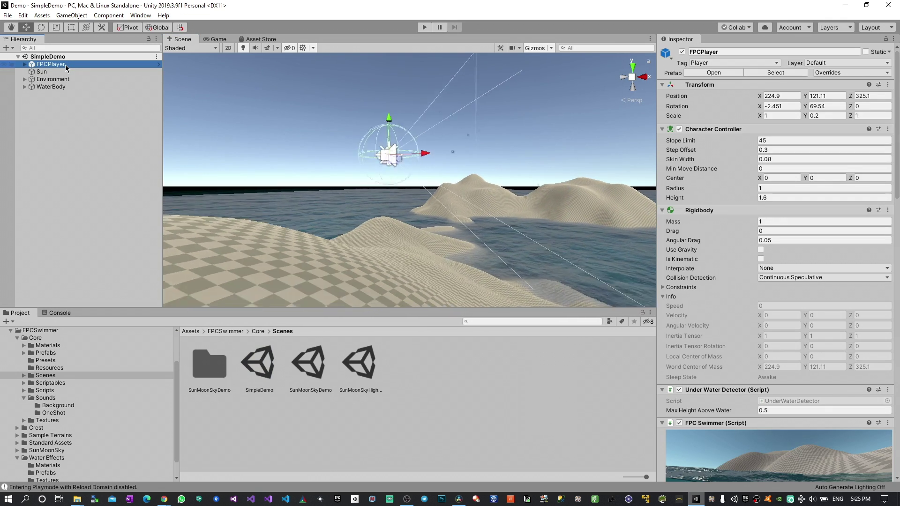
- Run the SimpleDemo scene and walk the player down the checkered terrain to the shoreline
left_click(424, 27)
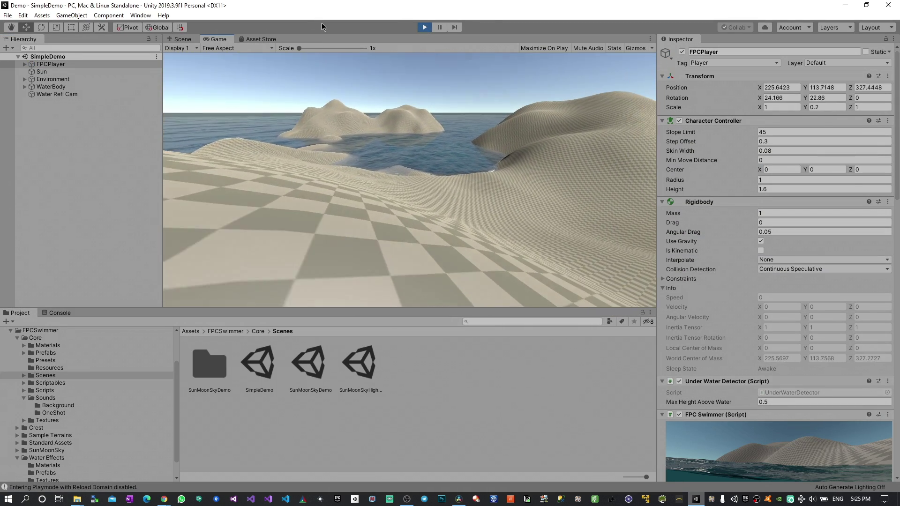
key("w")
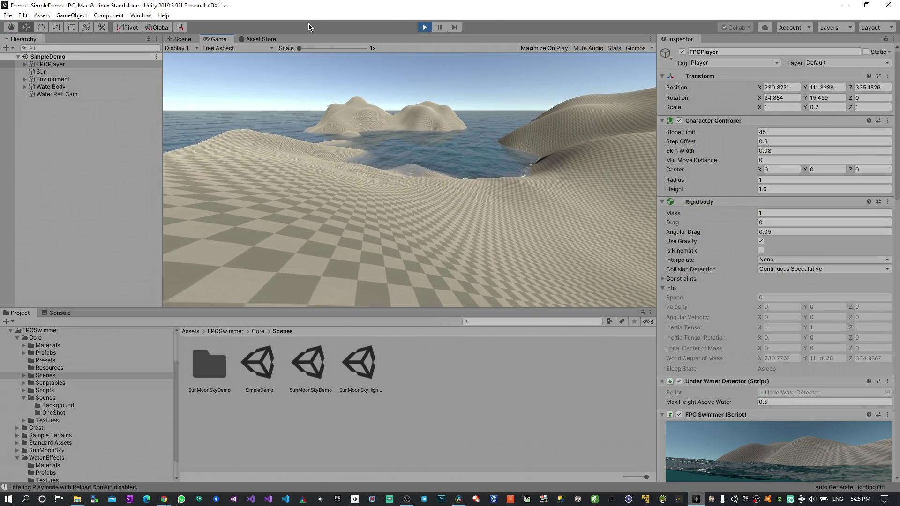
key("w")
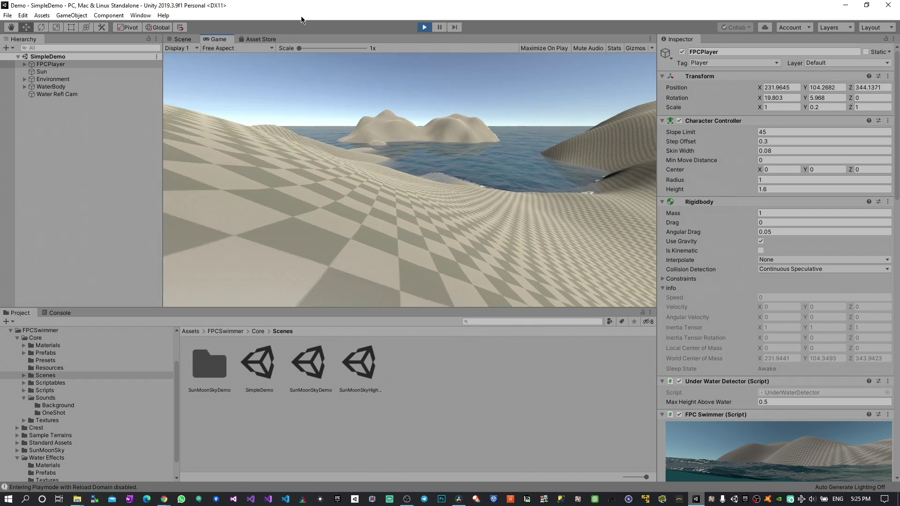
key("w")
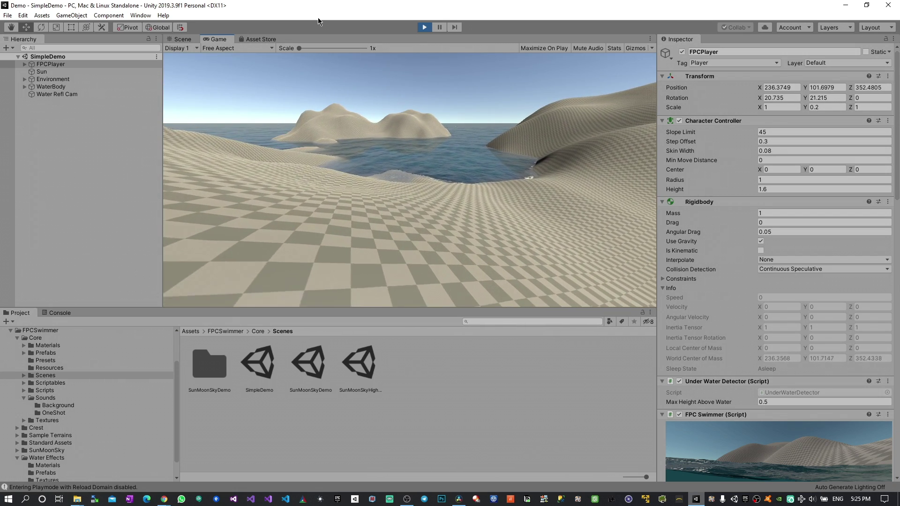
key("w")
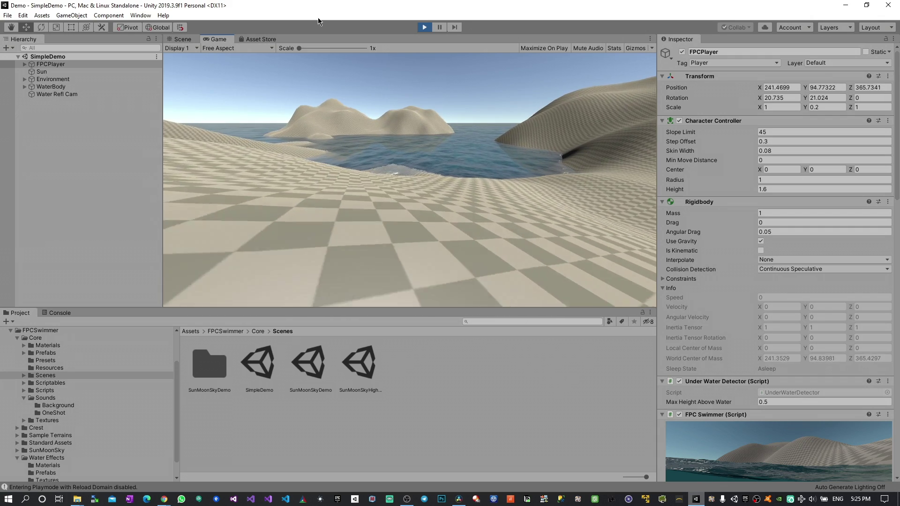
key("w")
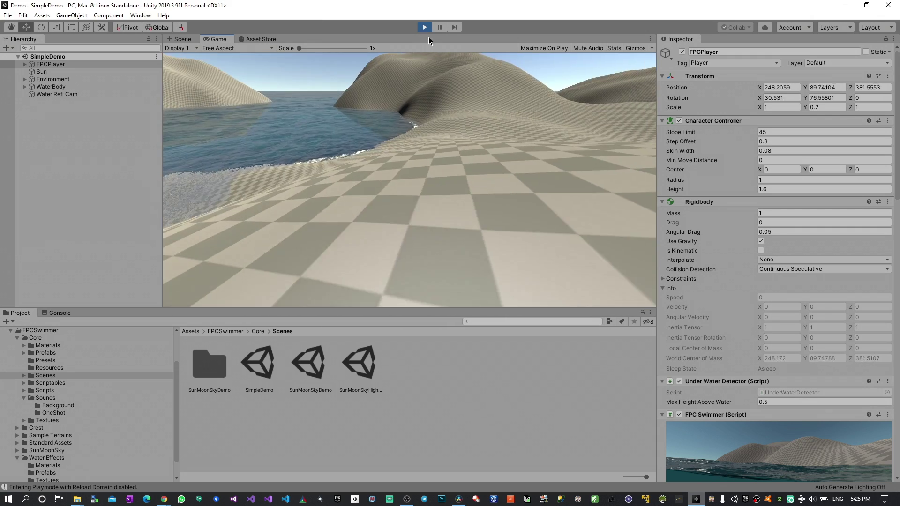
key("w")
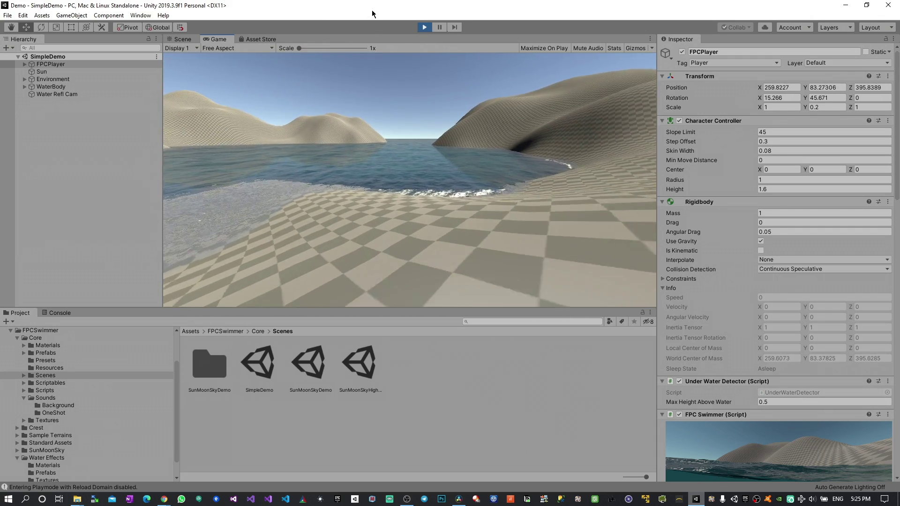
key("w")
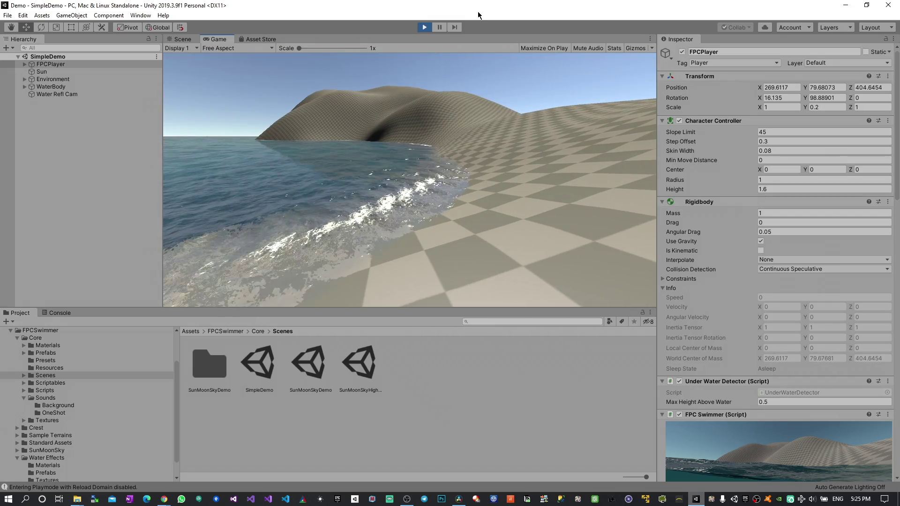
key("w")
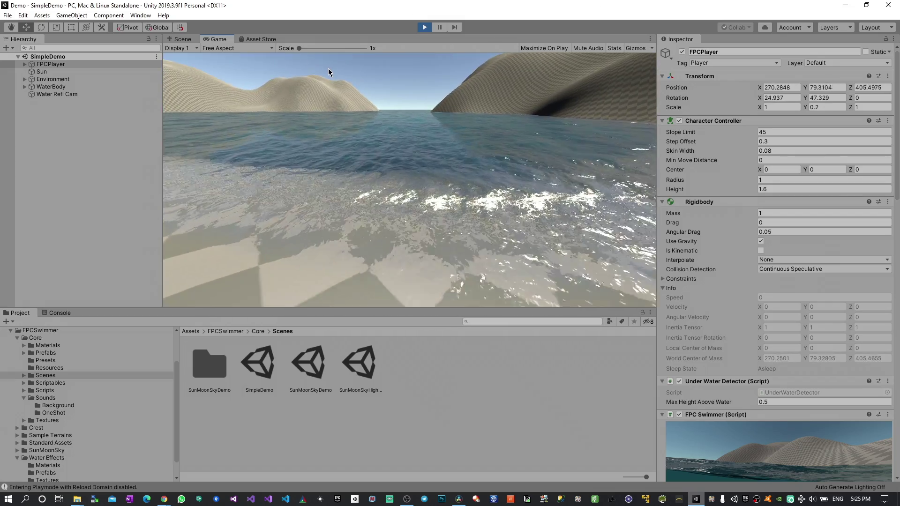
- Move the player into the water and swim forward beneath the surface over the sloping seabed
key("w")
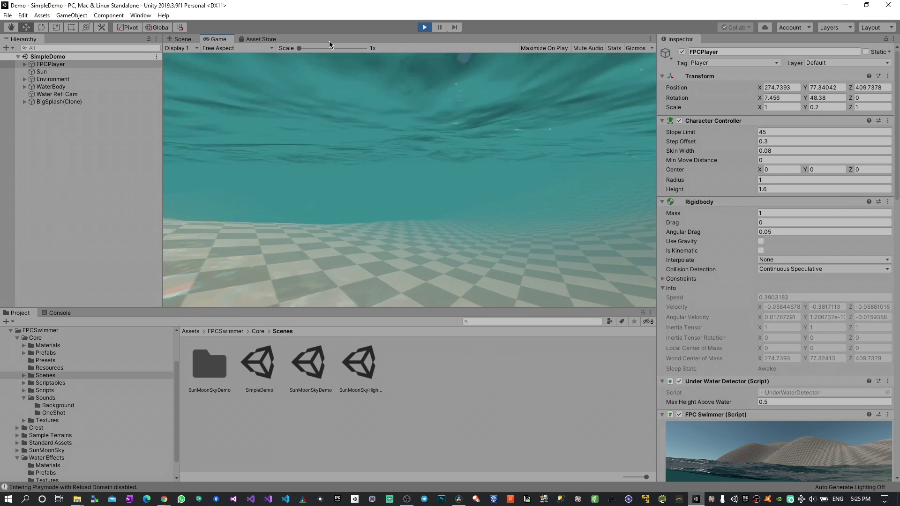
key("w")
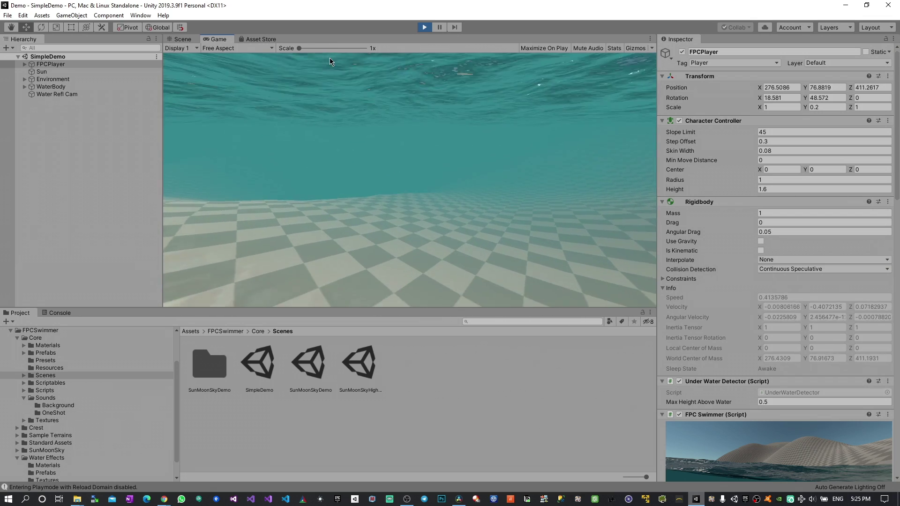
key("w")
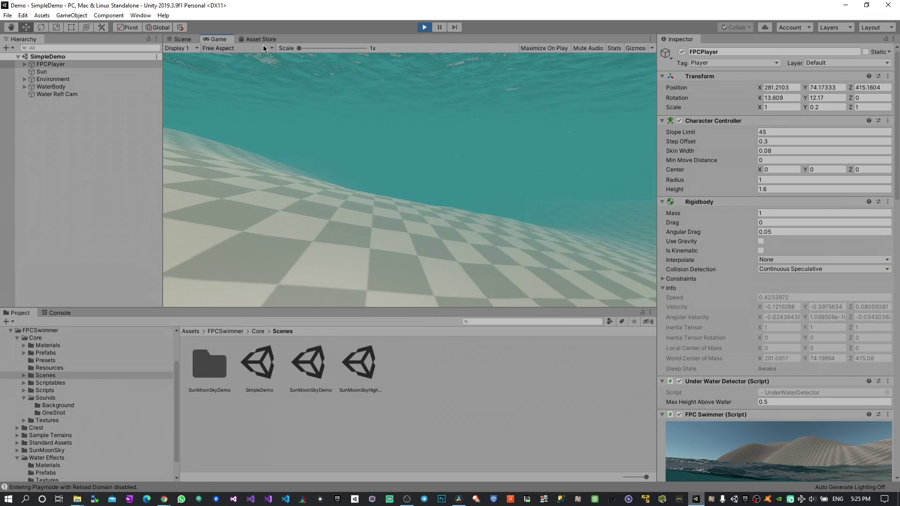
key("w")
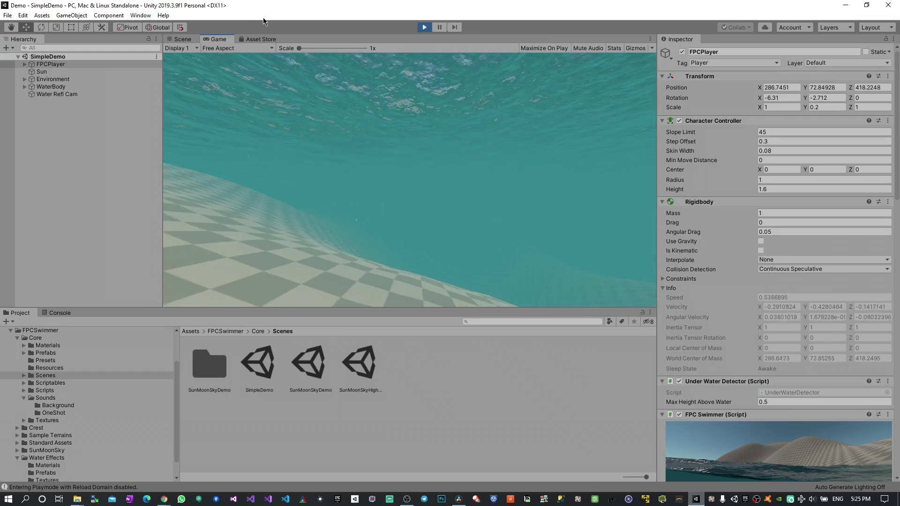
key("w")
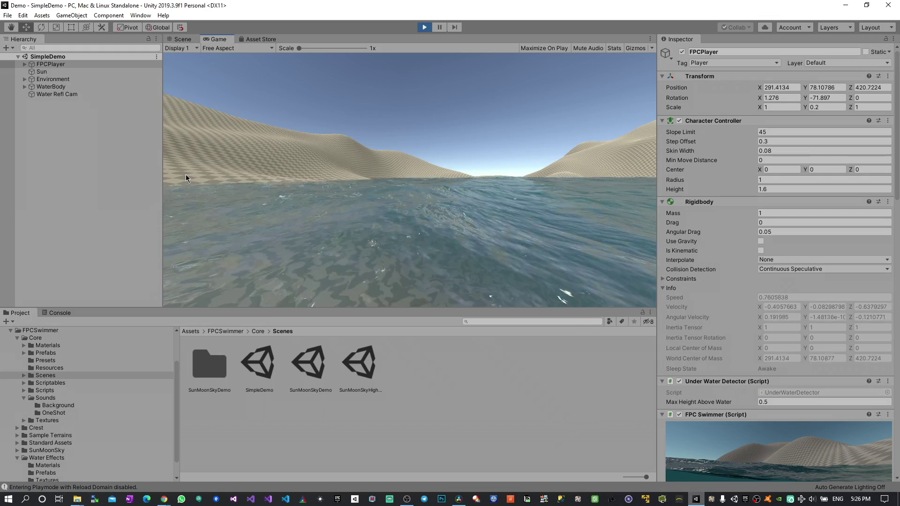
- Swim around looking above and below the waterline and up at the surface, then stop play mode
left_click_drag(185, 175, 383, 172)
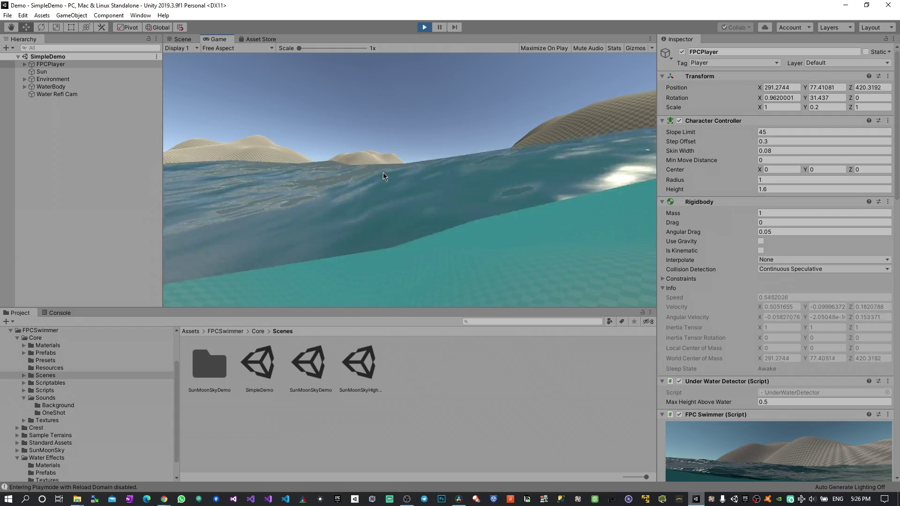
left_click_drag(384, 176, 221, 181)
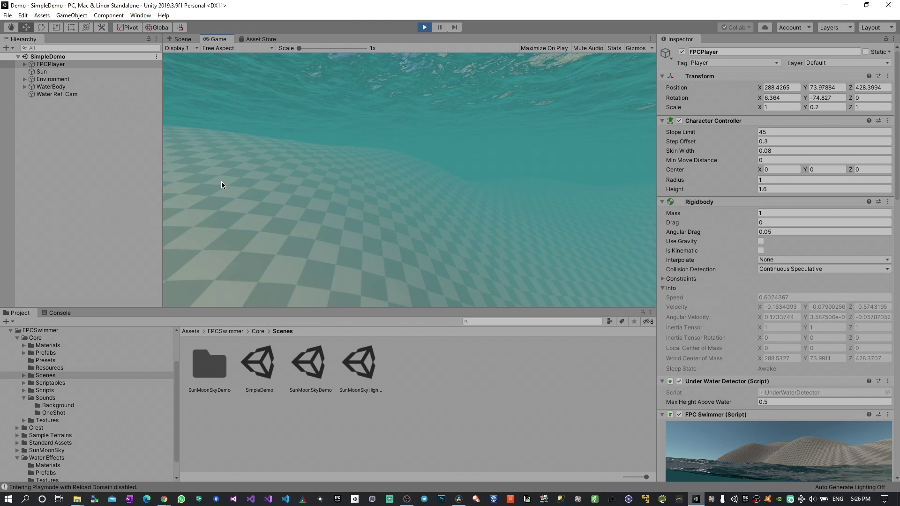
key("w")
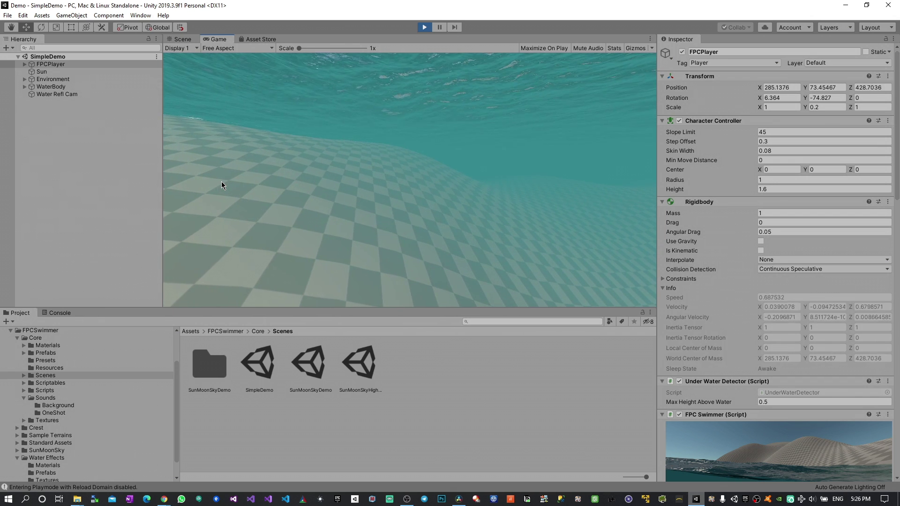
left_click_drag(221, 182, 400, 166)
key("w")
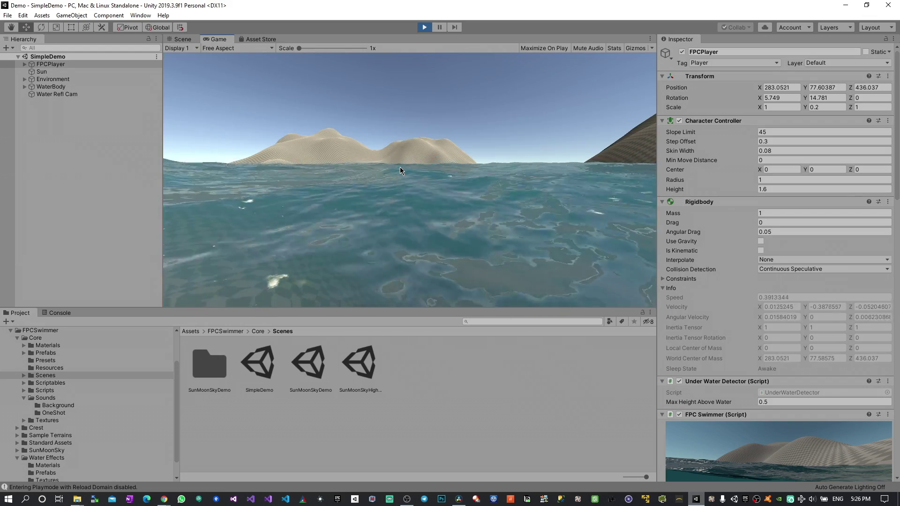
left_click_drag(400, 167, 455, 22)
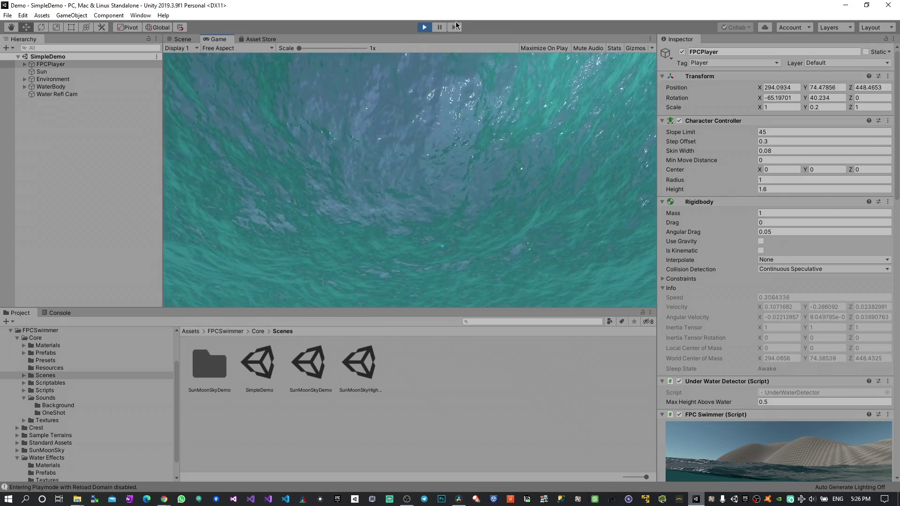
left_click_drag(455, 22, 157, 132)
key("ctrl+p")
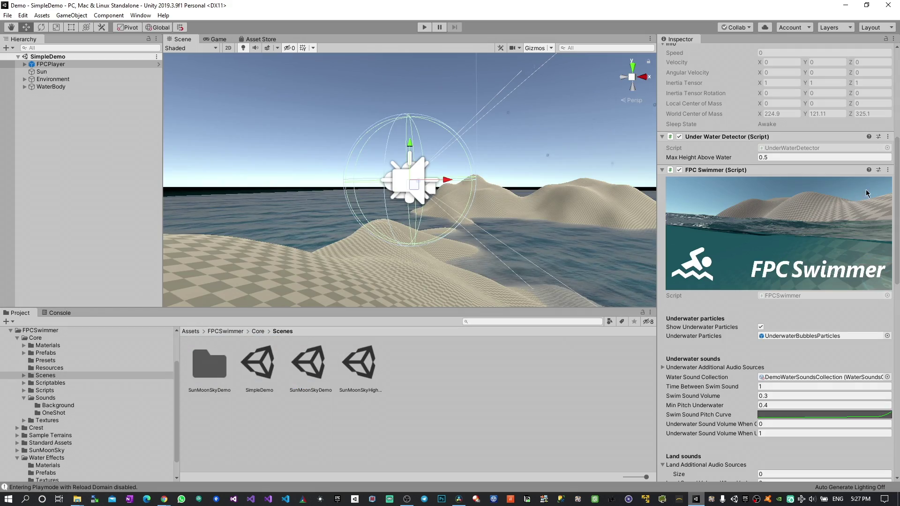
- Locate the underwater bubbles particles object and the water sound collection asset referenced by FPCPlayer's FPC Swimmer component
left_click_drag(897, 188, 894, 216)
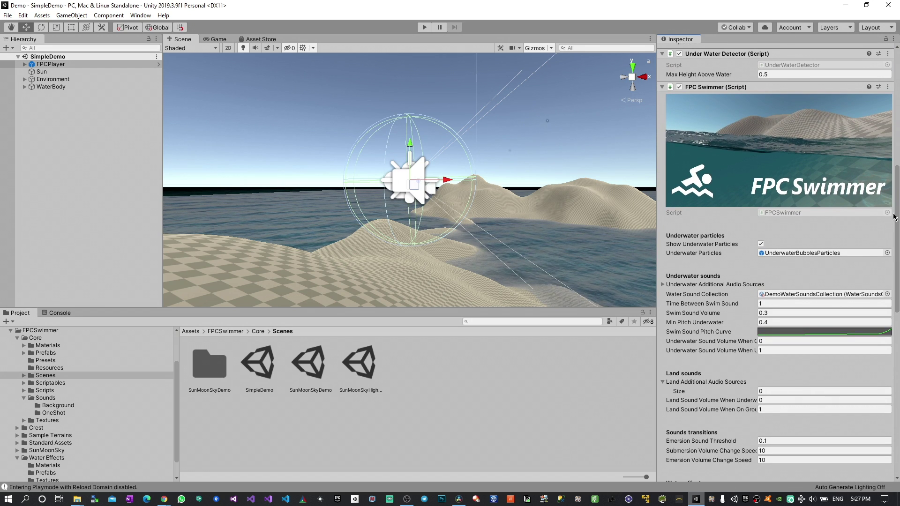
left_click(821, 253)
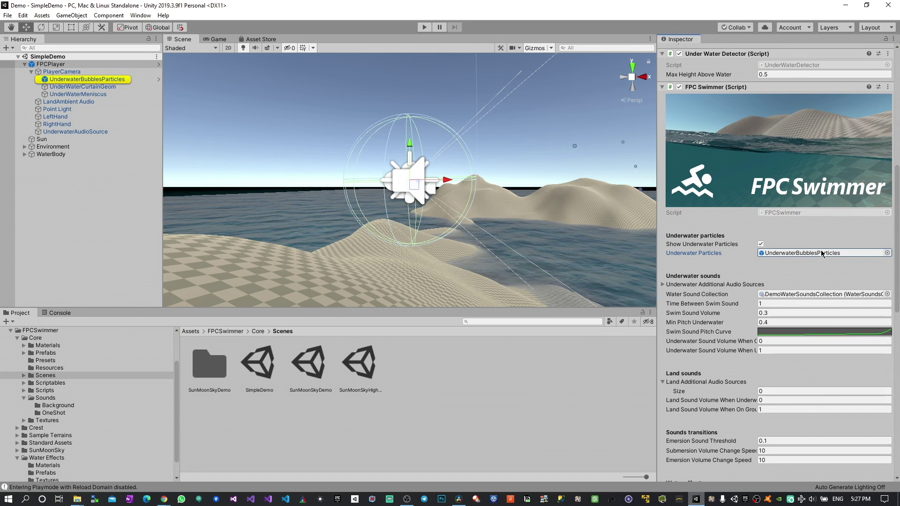
scroll(819, 249, "down", 3)
left_click(804, 210)
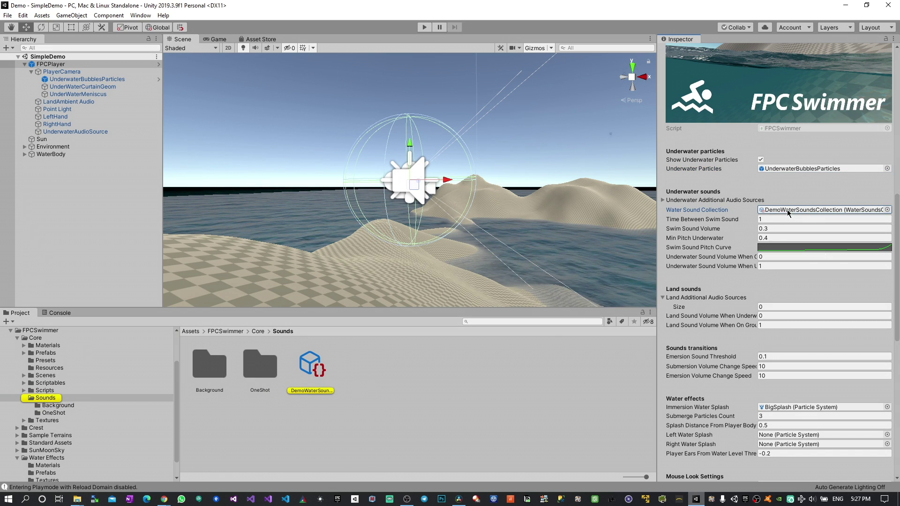
- Open DemoWaterSoundsCollection and locate its Underwater background clip and Submerge1 immersion clip in the project
double_click(792, 210)
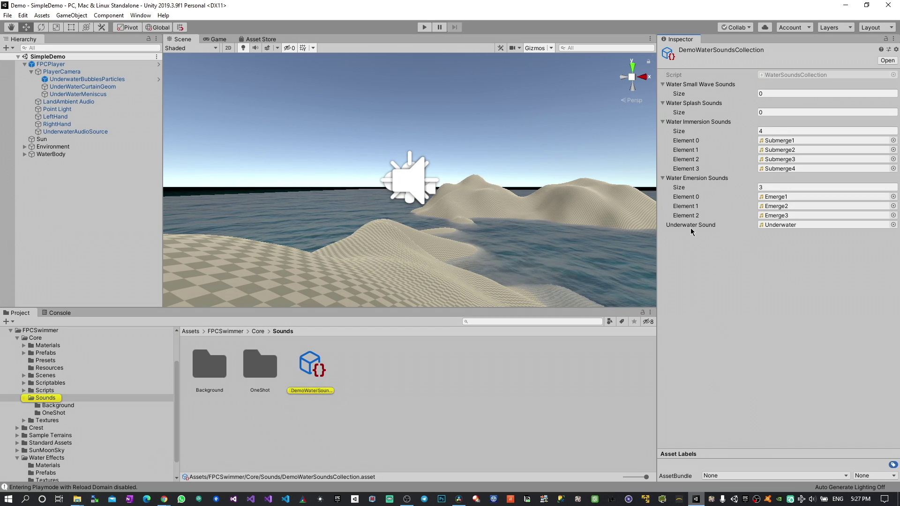
left_click(821, 225)
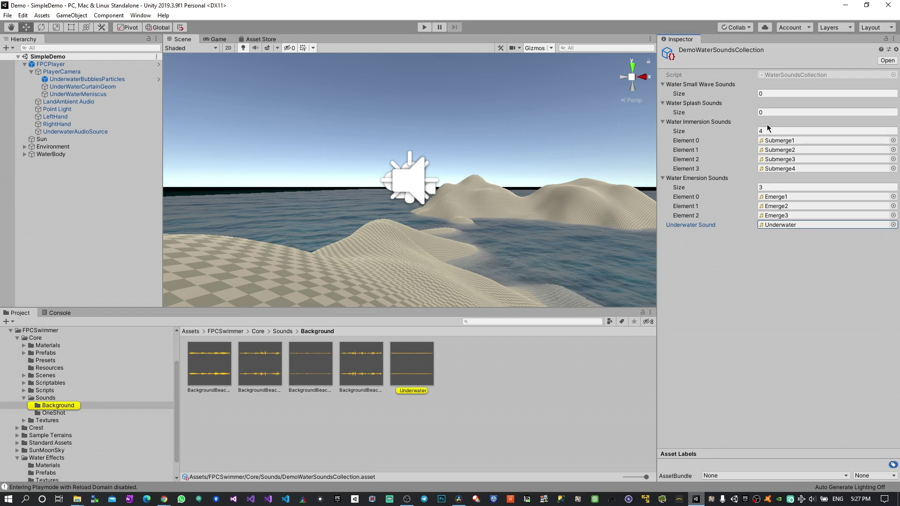
left_click(780, 141)
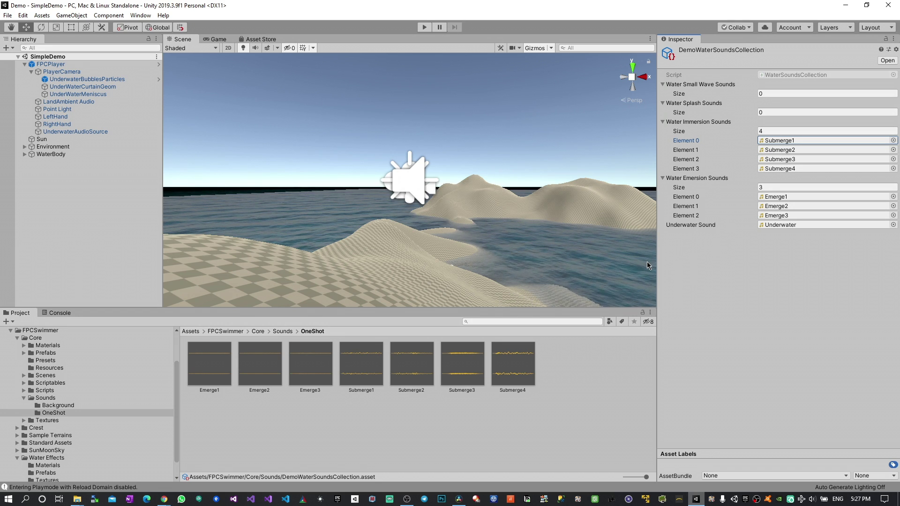
left_click(621, 414)
- Return to FPCPlayer's FPC Swimmer settings and locate the BigSplash prefab used as its immersion water splash
left_click(40, 65)
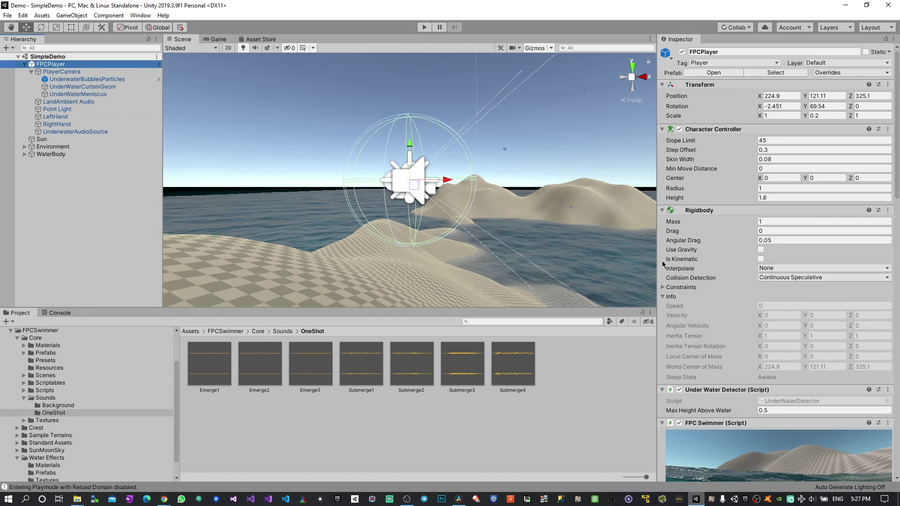
scroll(725, 277, "down", 15)
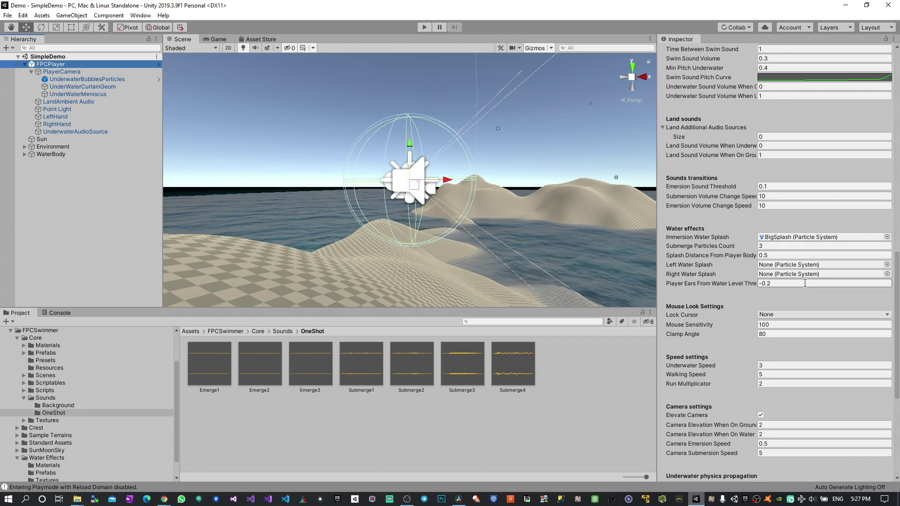
left_click(787, 238)
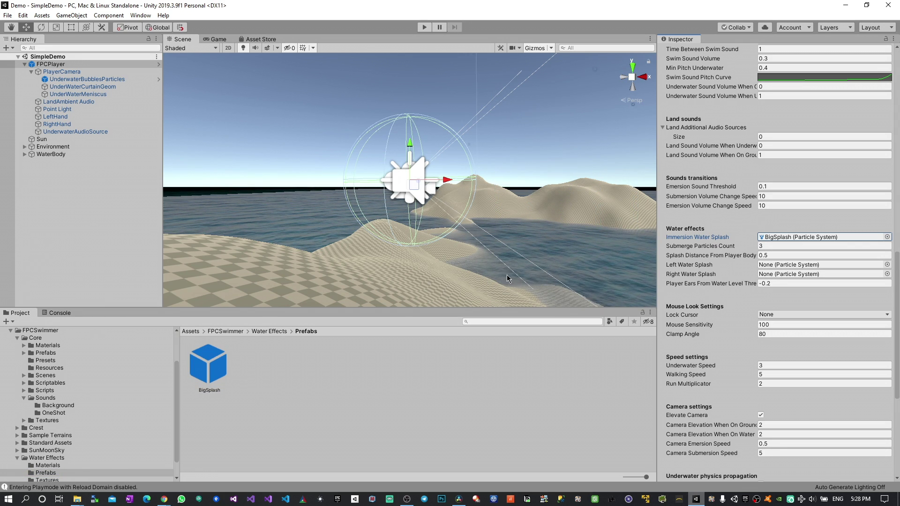
- Widen the Inspector and examine FPC Swimmer's mouse look, speed, camera, underwater physics and ground behaviour settings
scroll(794, 280, "down", 6)
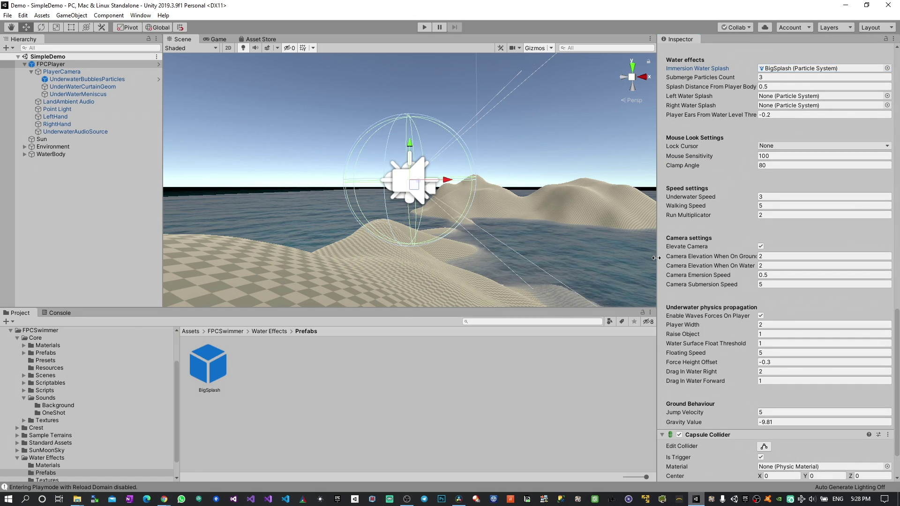
left_click_drag(655, 258, 601, 257)
scroll(674, 274, "down", 3)
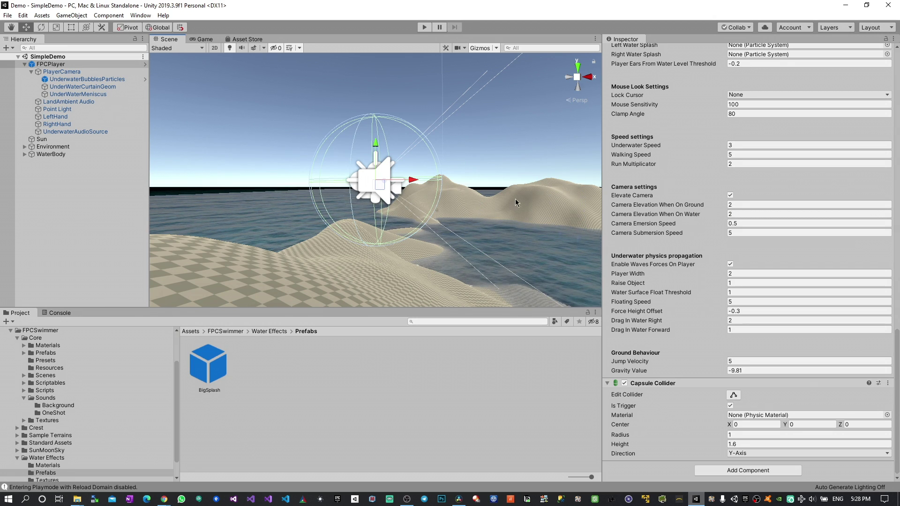
- Set FPC Swimmer's Camera Elevation When On Water to 0.5 and play-test walking and swimming in SimpleDemo
left_click(758, 214)
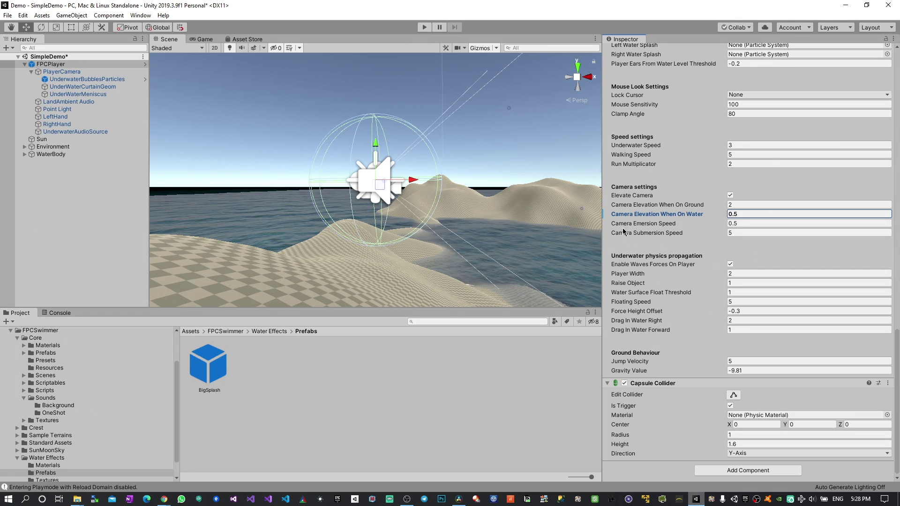
left_click_drag(602, 219, 695, 219)
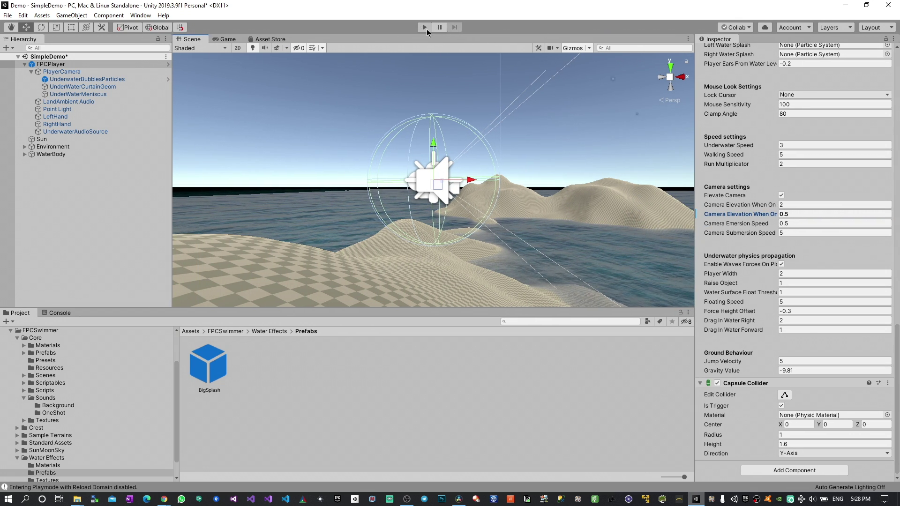
left_click(424, 27)
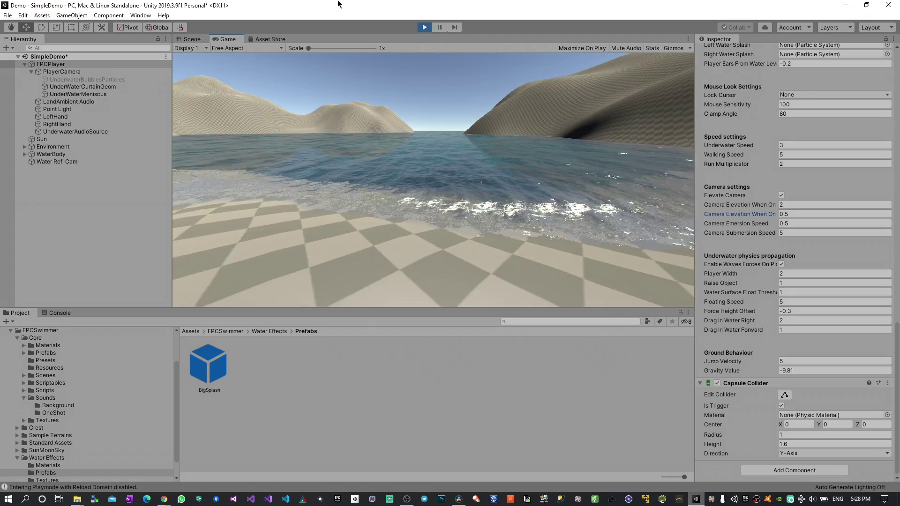
key("w")
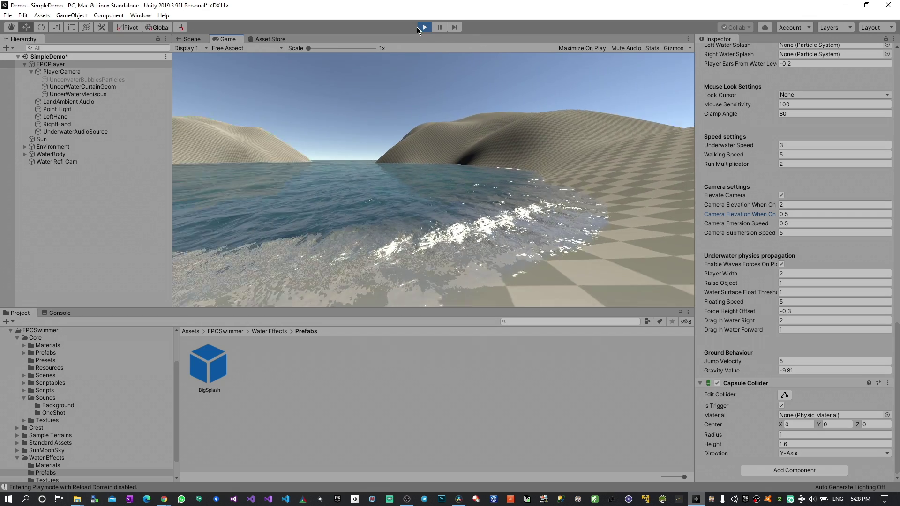
left_click(425, 27)
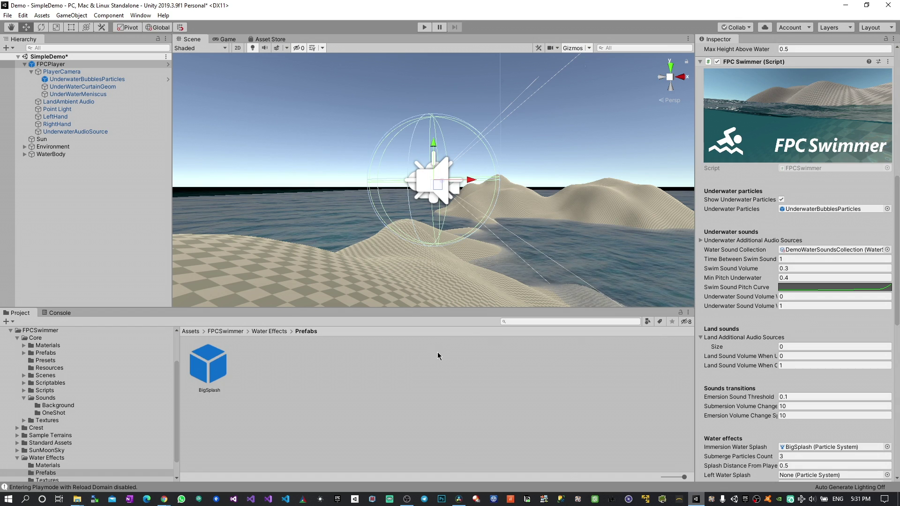
- Open the SunMoonSkyDemo scene from FPCSwimmer's Core Scenes folder, discarding the unsaved SimpleDemo changes
left_click(437, 353)
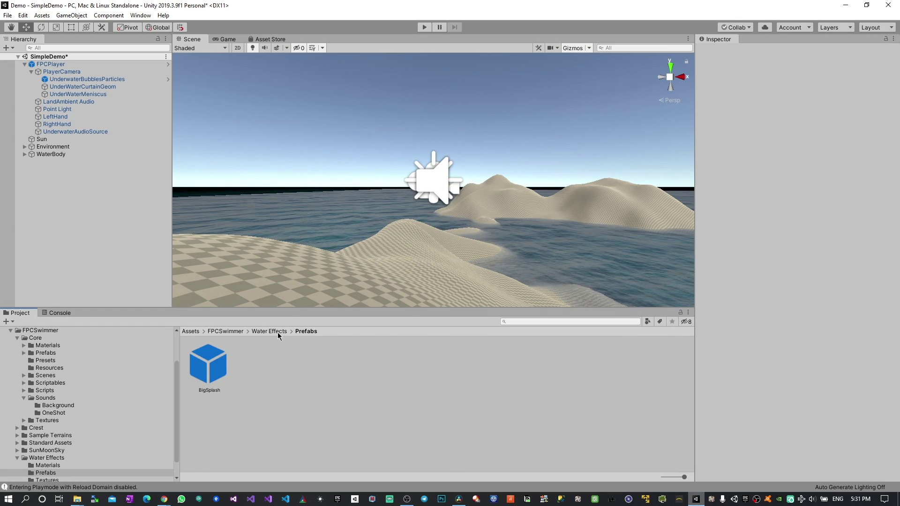
left_click(231, 331)
double_click(210, 367)
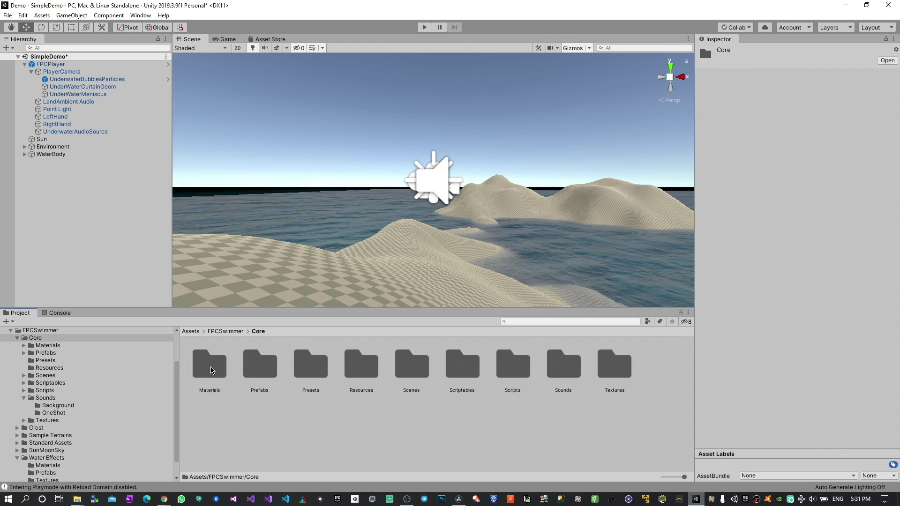
double_click(403, 370)
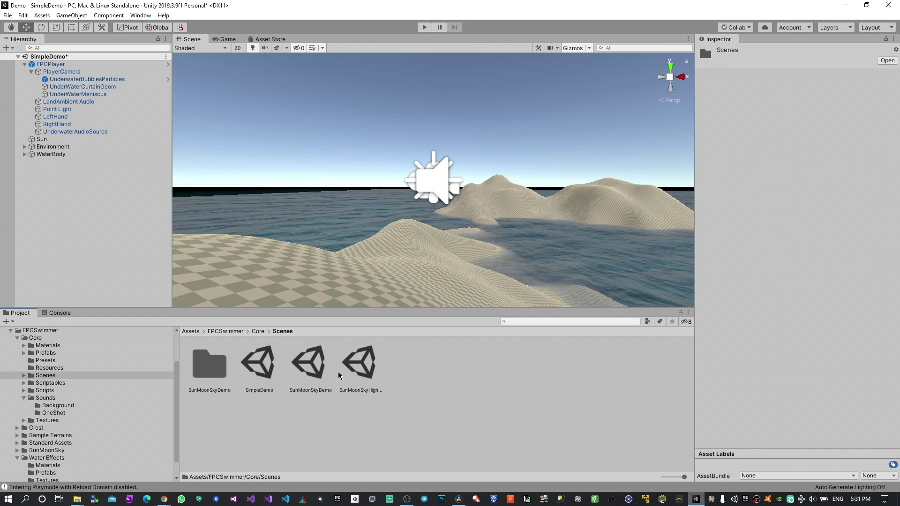
double_click(310, 371)
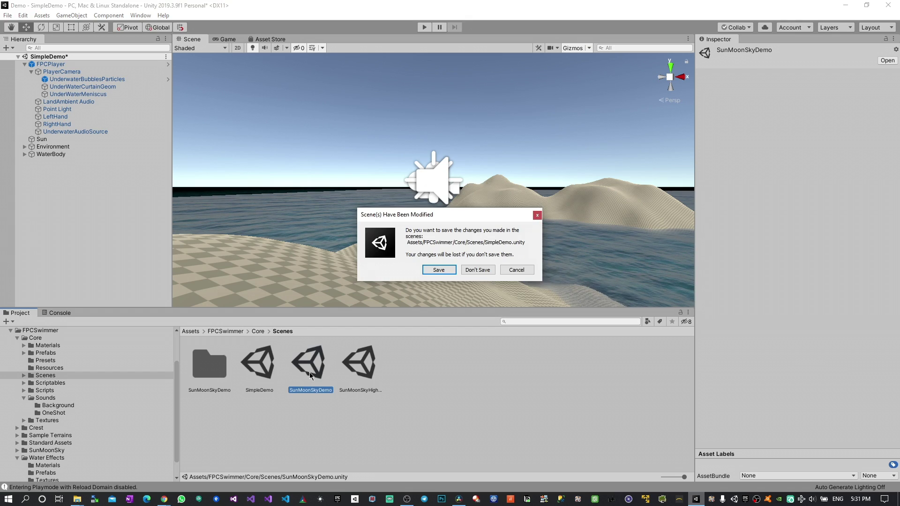
left_click(490, 274)
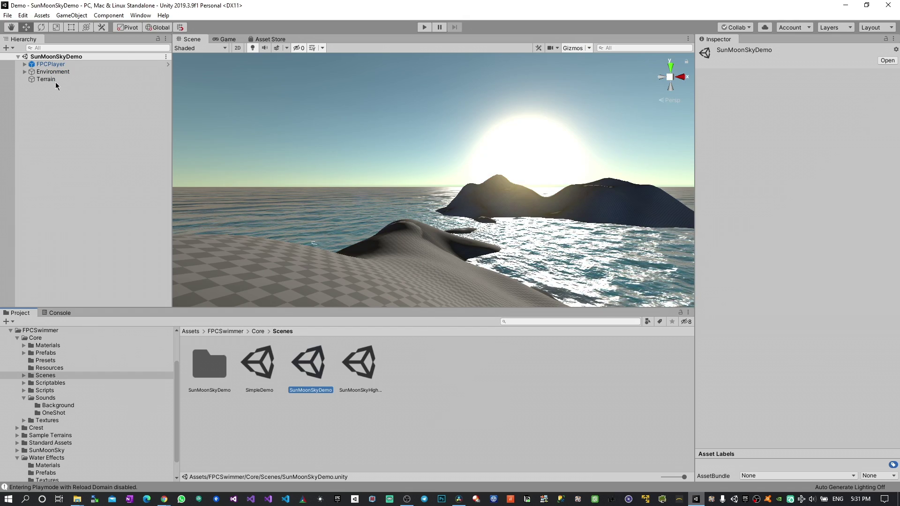
- Locate SunMoonCycle under the Environment's Sky object and examine its Sun Moon Cycle speed setting
left_click(25, 72)
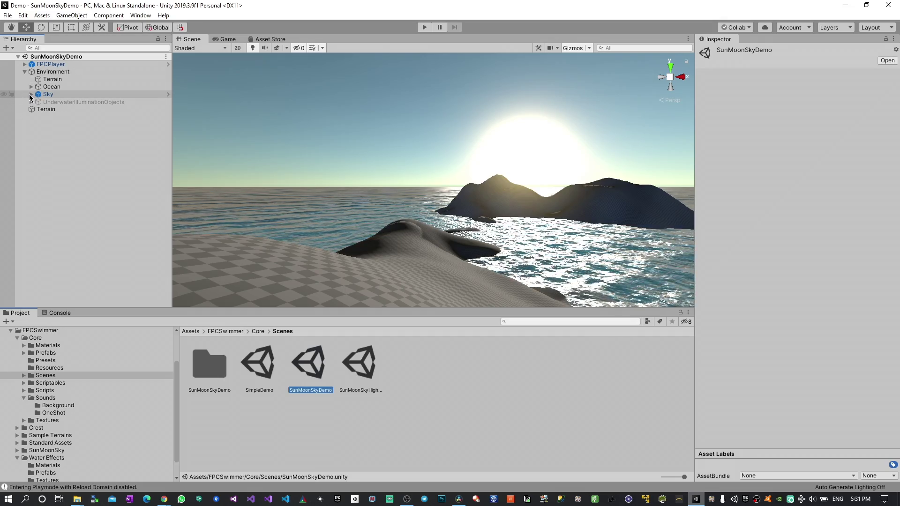
left_click(31, 95)
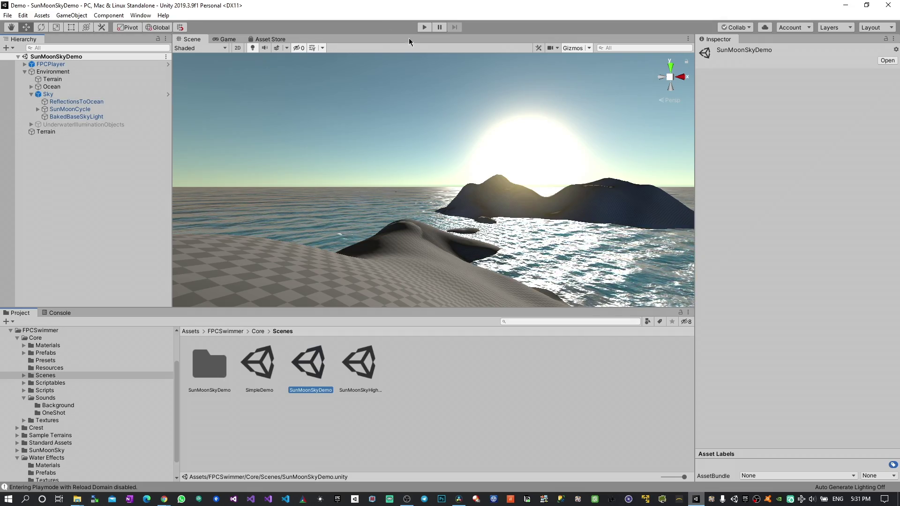
left_click(66, 109)
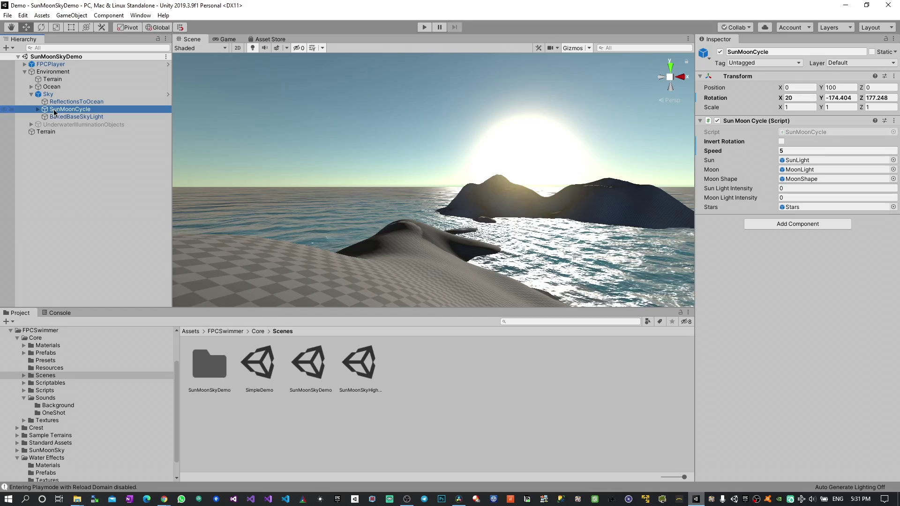
left_click(796, 150)
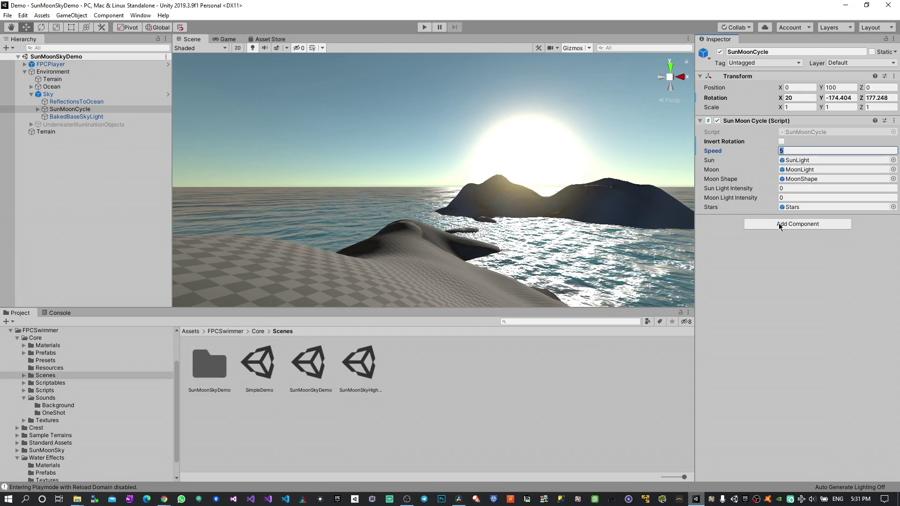
- Play SunMoonSkyDemo and set SunMoonCycle's speed to 20 while it runs
left_click(423, 27)
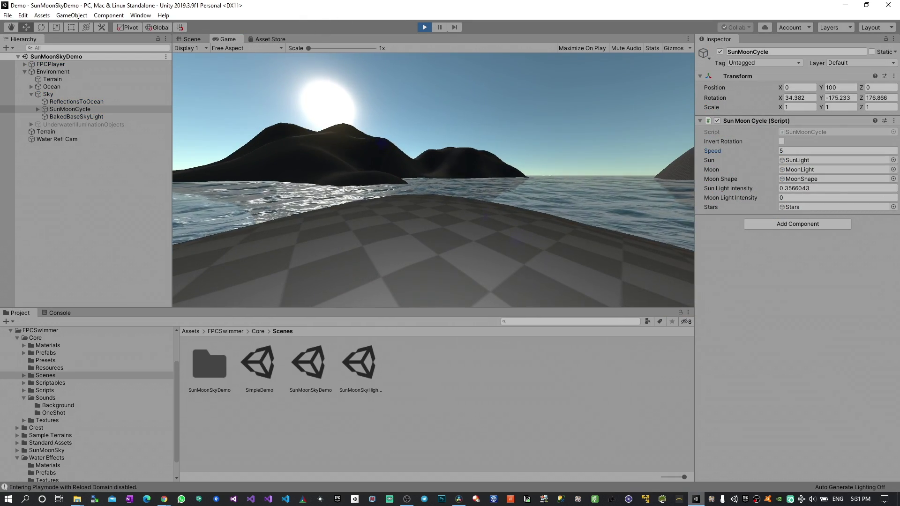
left_click(797, 149)
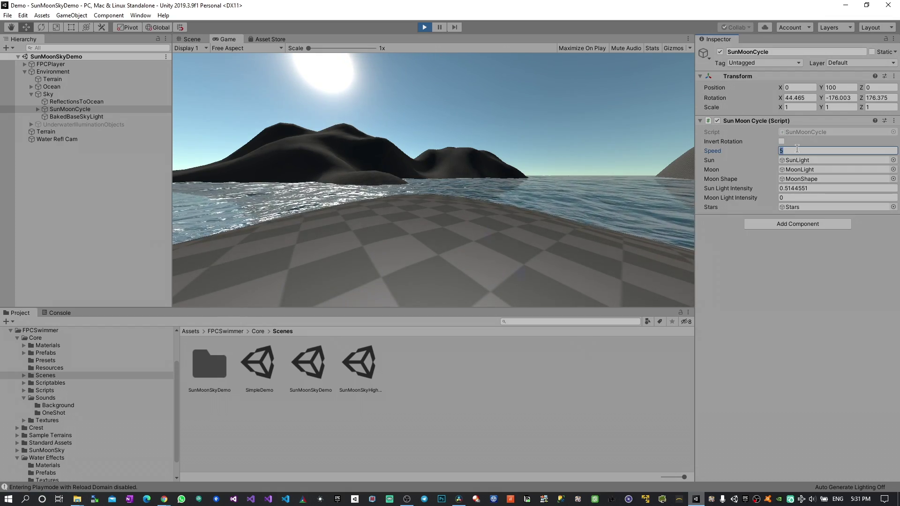
type("20")
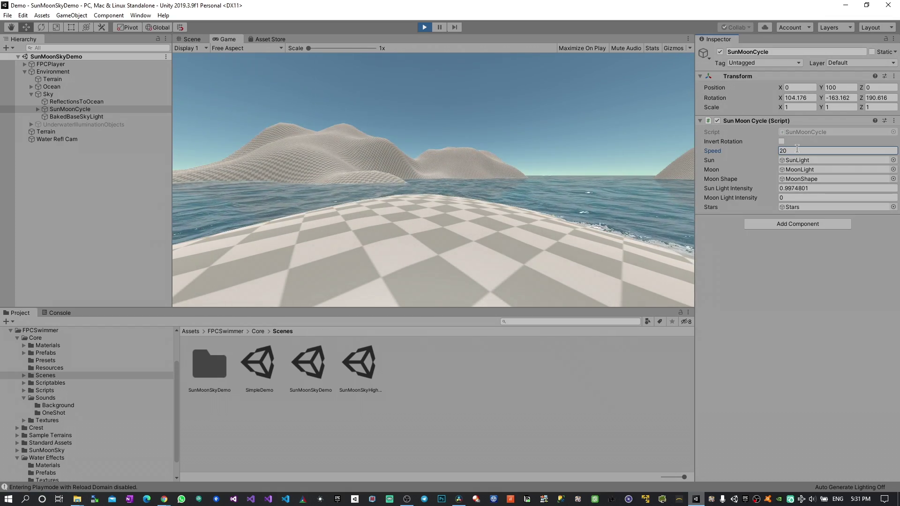
left_click(483, 198)
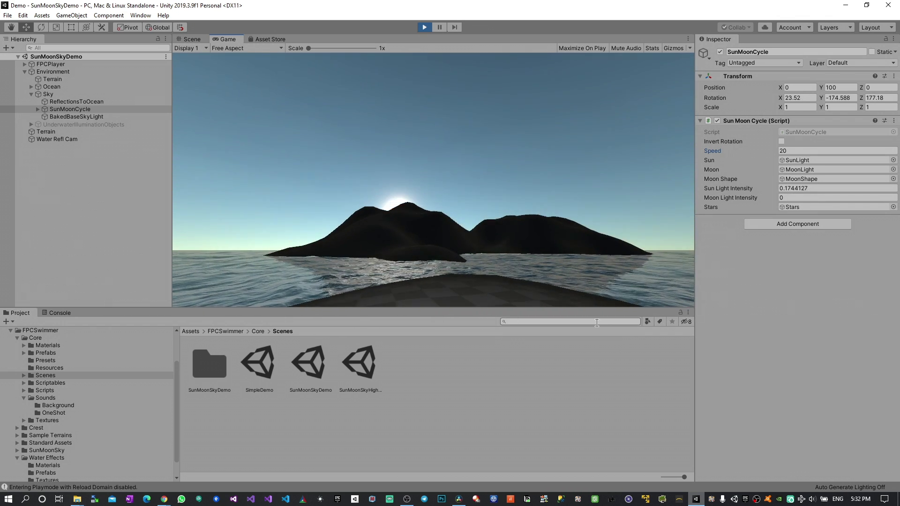
- Slow the running SunMoonCycle to speed 2, enable Invert Rotation, and raise the speed to 20 again
left_click(822, 150)
type("2")
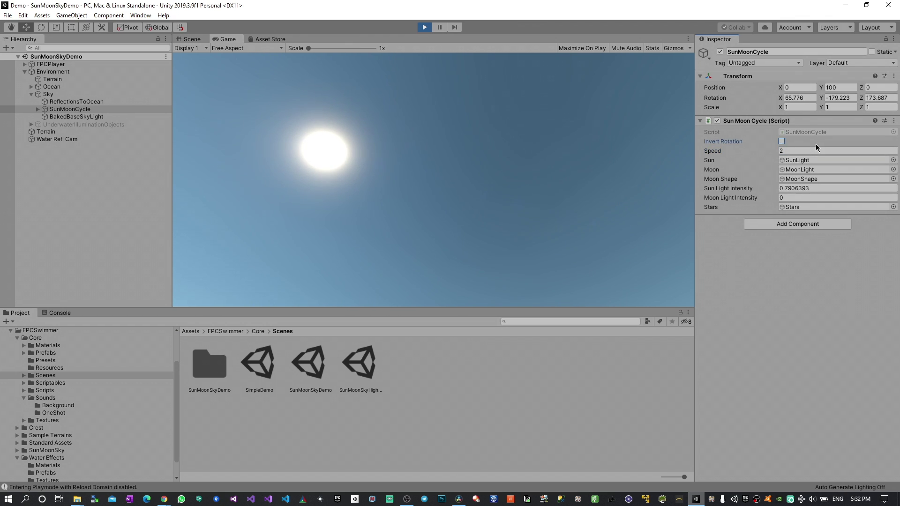
left_click(781, 141)
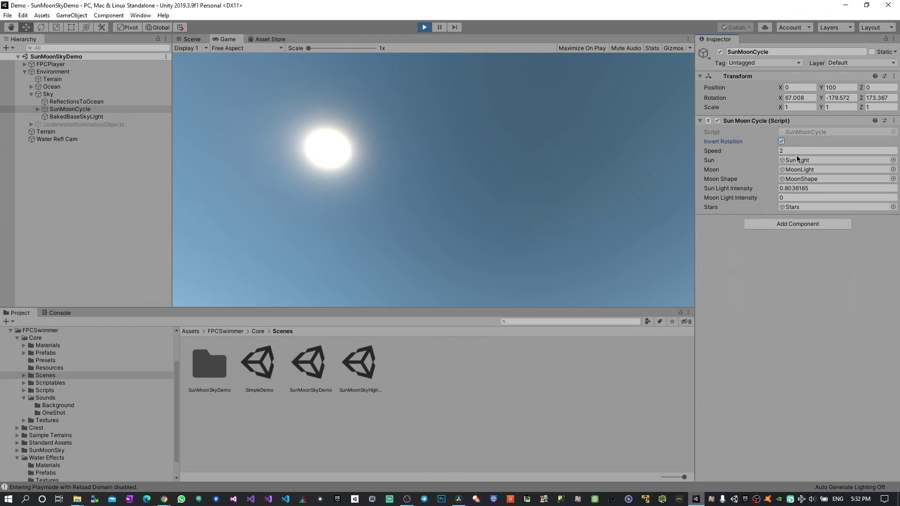
type("20")
key("Return")
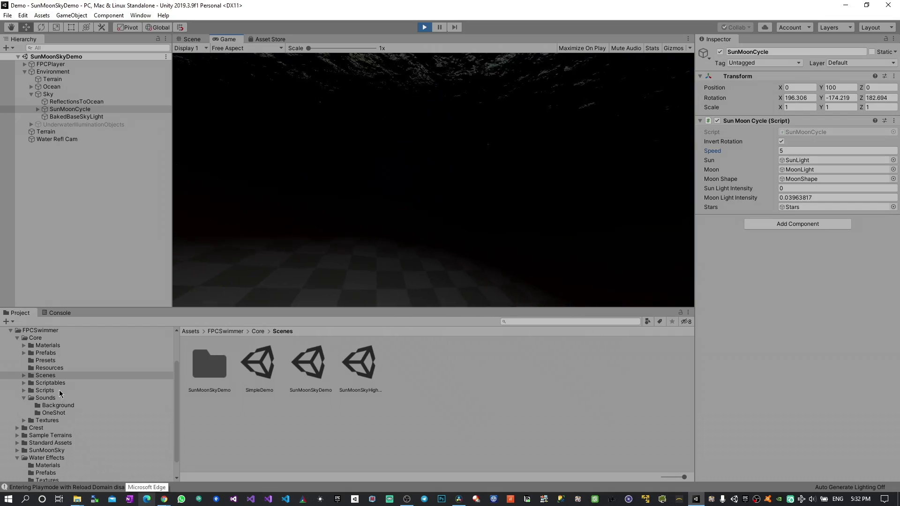
- Examine the FPC Swimmer particle, sound and water effect settings of FPCPlayer in the running scene, widening the Inspector
left_click(49, 247)
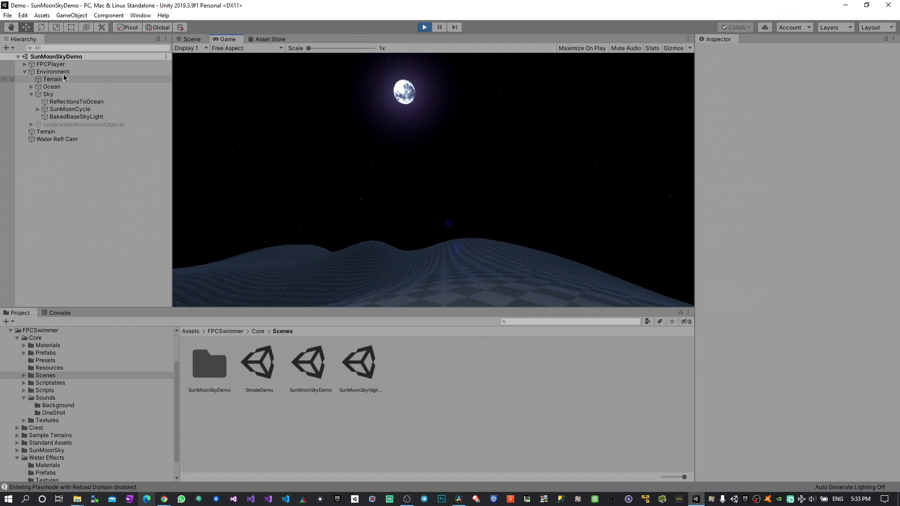
left_click(51, 64)
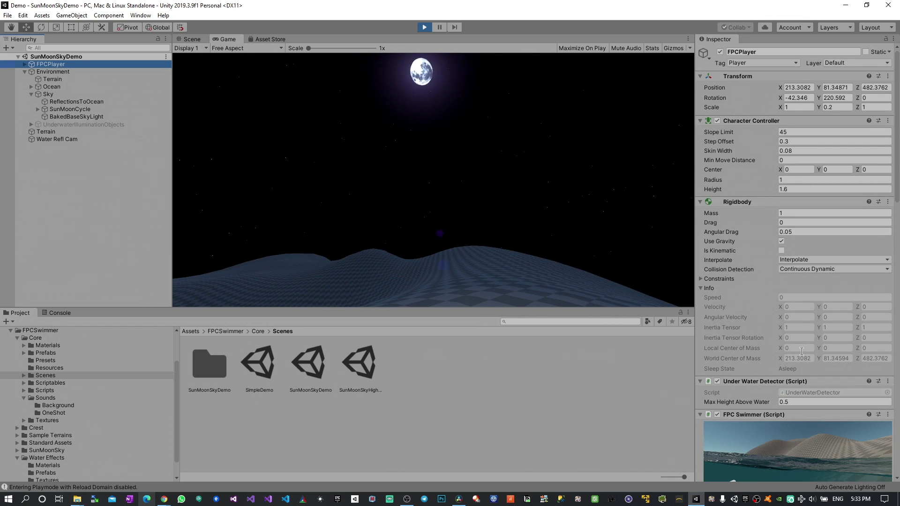
scroll(801, 351, "down", 10)
scroll(813, 245, "down", 3)
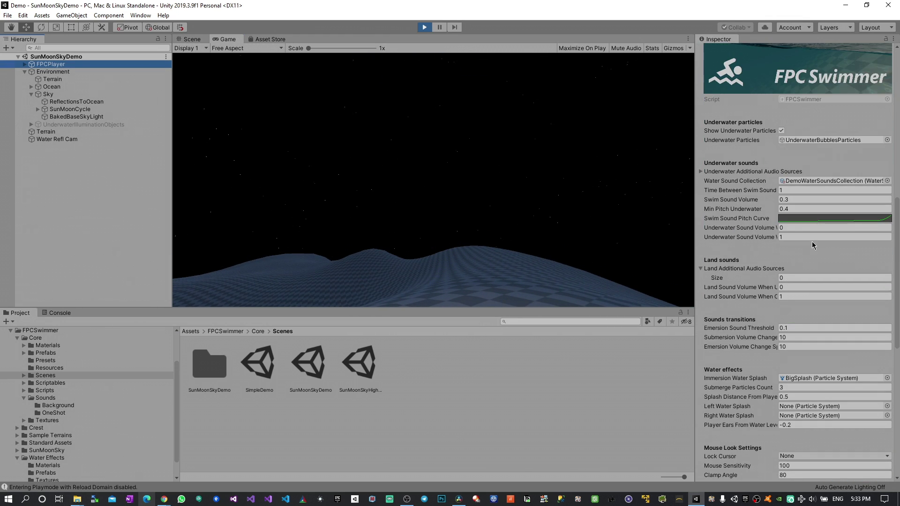
left_click_drag(692, 204, 598, 204)
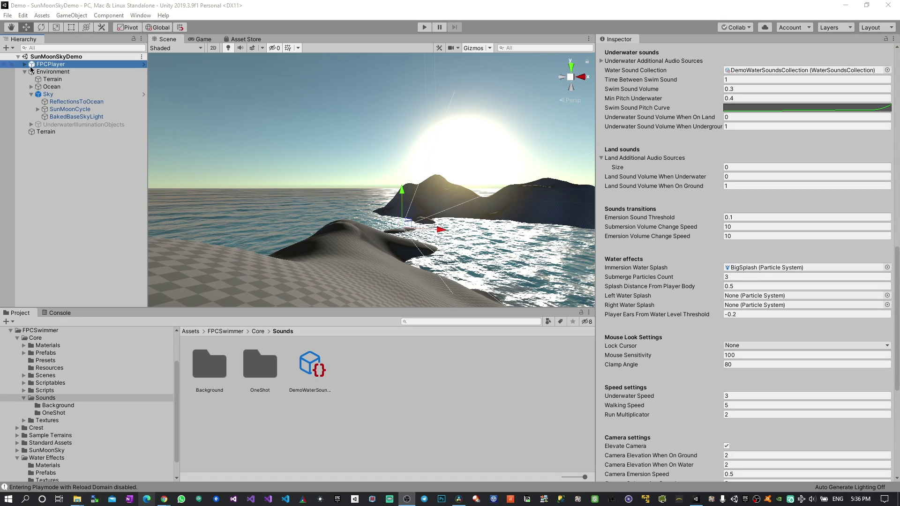
- Clear the BackgroundBeachSoundLoop-mixed clip from FPCPlayer's LandAudioSource and play-test the scene without it
left_click(24, 65)
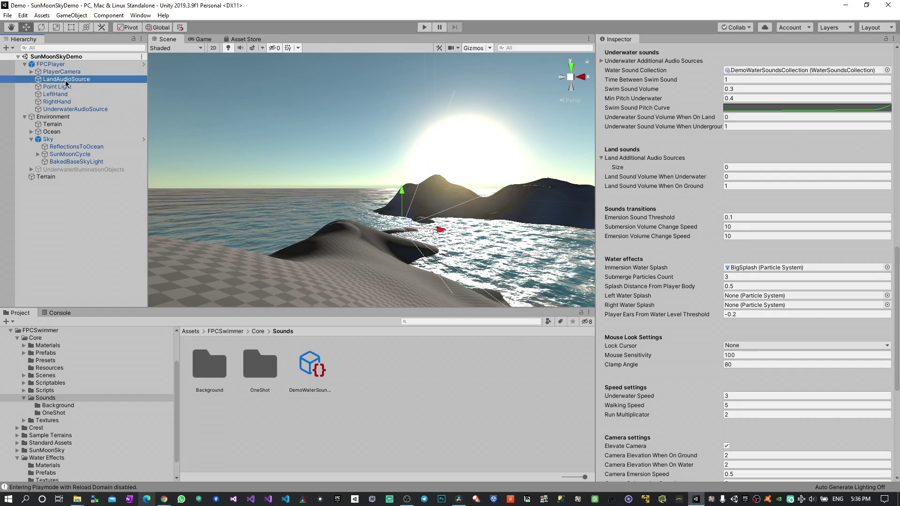
scroll(756, 245, "up", 4)
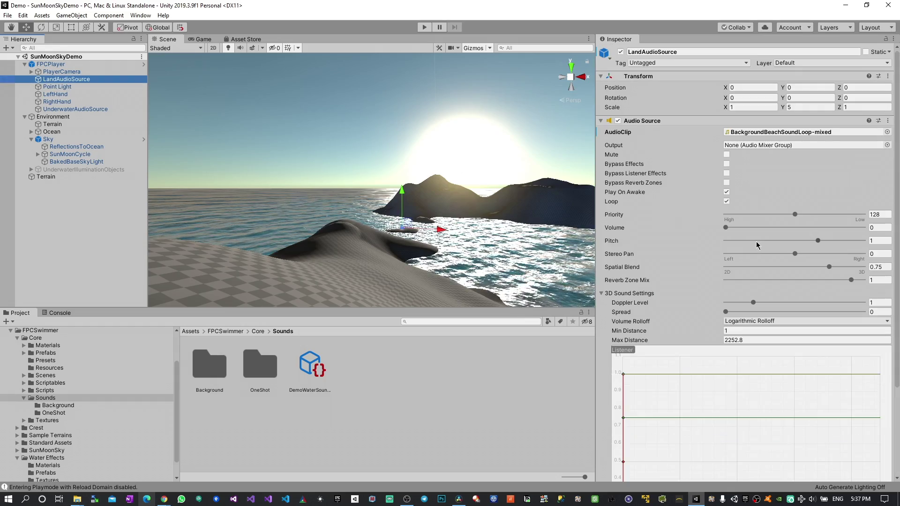
left_click(761, 134)
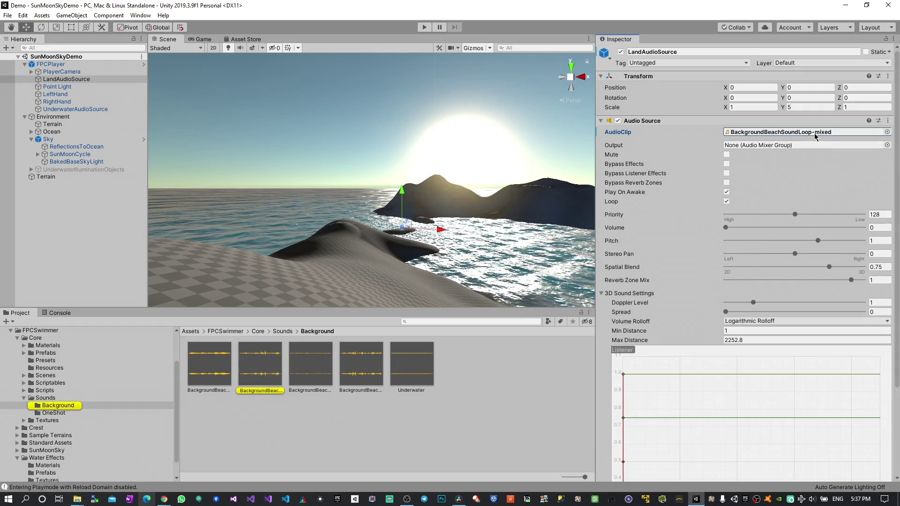
key("Delete")
left_click(423, 28)
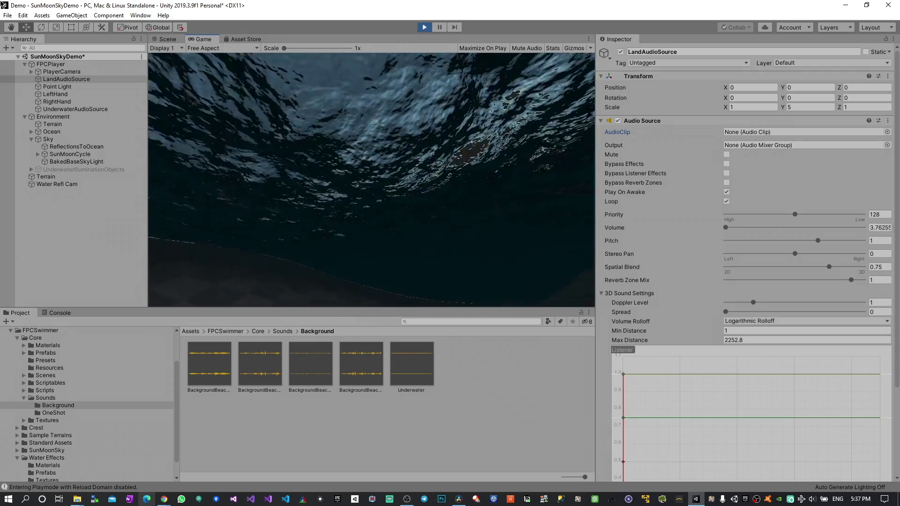
left_click(424, 29)
- Open the SunMoonSkyHighDefinitionTerrainDemo scene from FPCSwimmer's Core Scenes folder
left_click(232, 331)
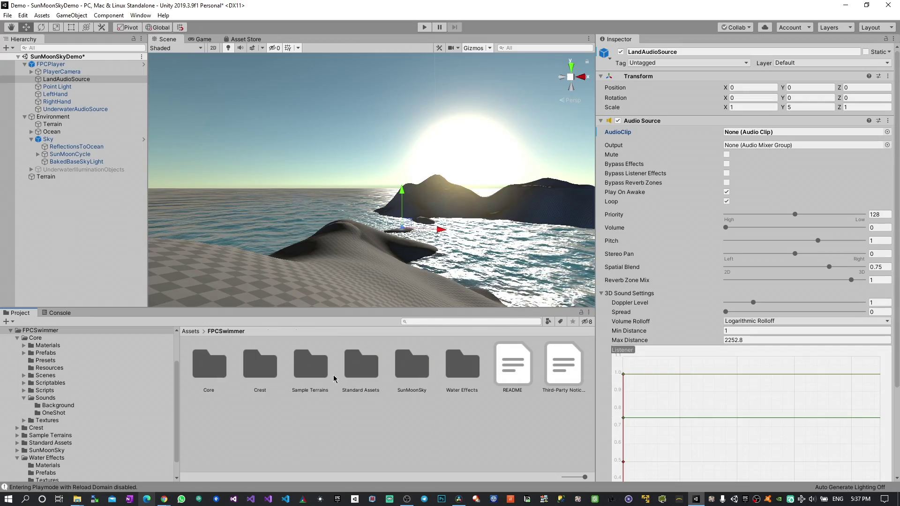
double_click(209, 373)
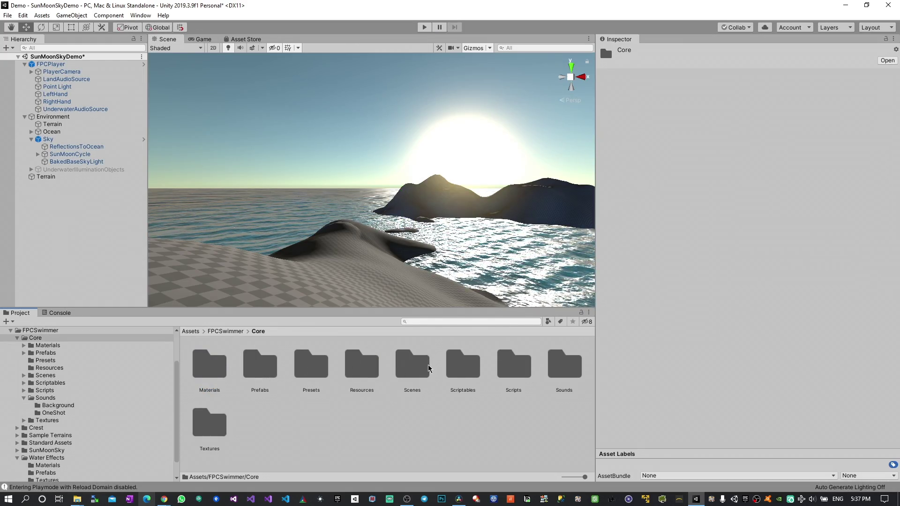
double_click(413, 366)
left_click(373, 372)
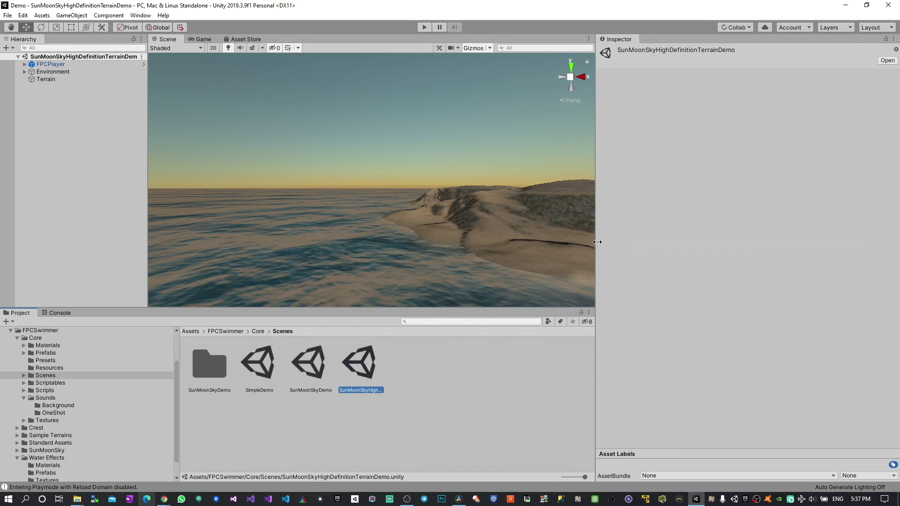
- Enlarge the view, play the high definition terrain demo with an underwater swim, and select FPCPlayer in the running scene
left_click_drag(596, 255, 692, 250)
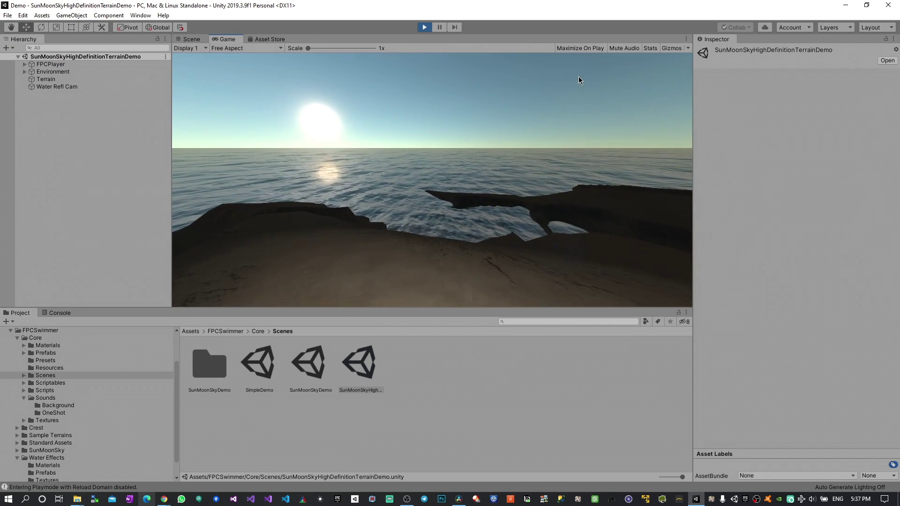
key("w")
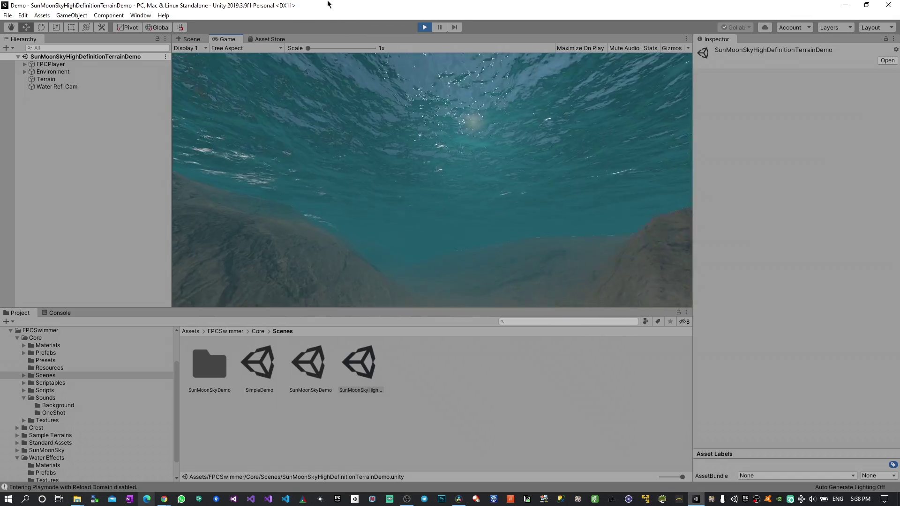
left_click(125, 72)
key("Up")
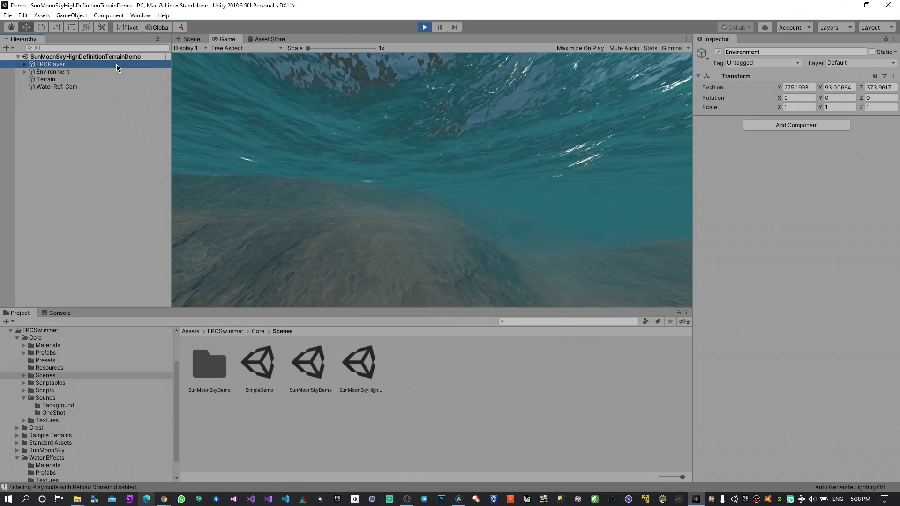
- Examine FPCPlayer's FPC Swimmer mouse, speed, camera and underwater physics settings, and play-test moving from underwater onto the shore
scroll(850, 329, "down", 15)
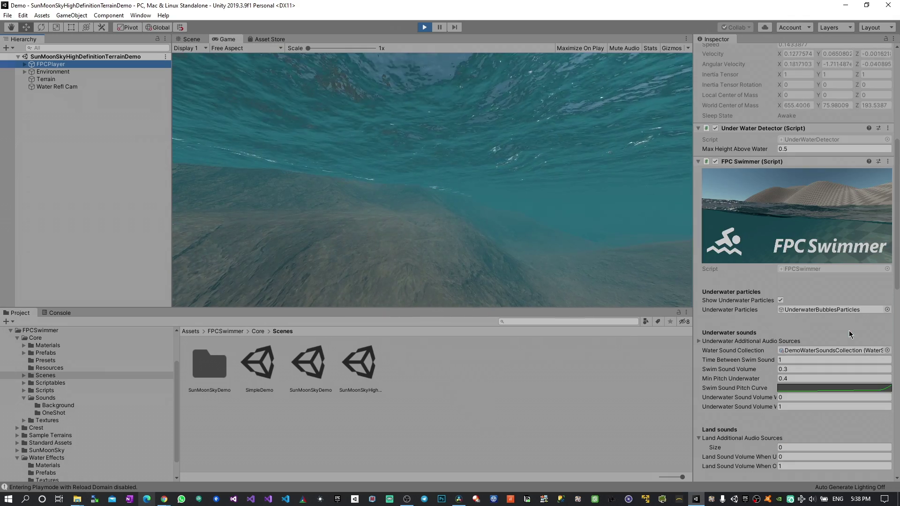
scroll(848, 330, "down", 9)
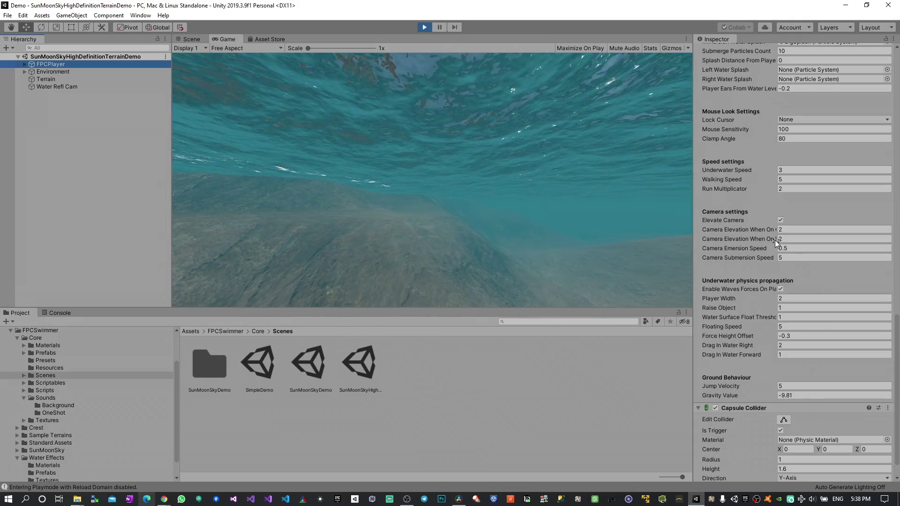
left_click(366, 212)
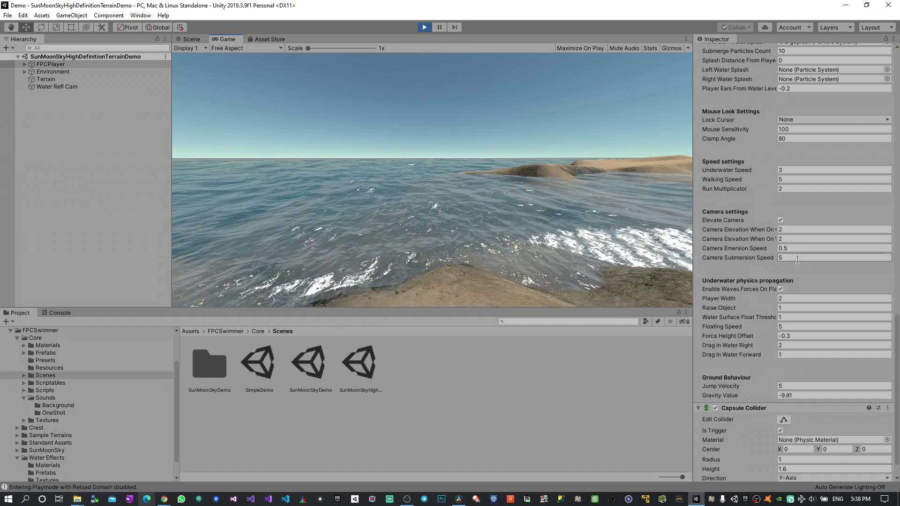
- Locate the BigSplash prefab assigned as FPCPlayer's Immersion Water Splash, and play-test diving underwater and resurfacing in the running scene
scroll(797, 259, "up", 5)
left_click(803, 210)
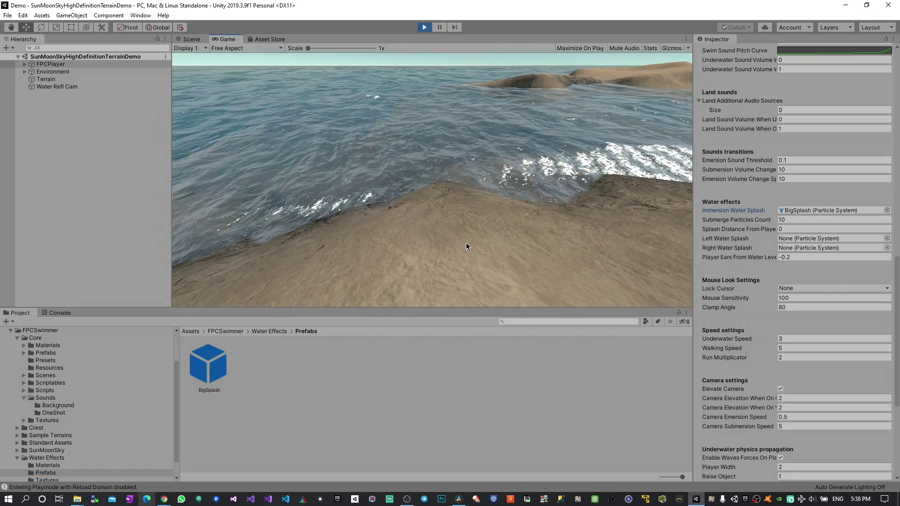
key("w")
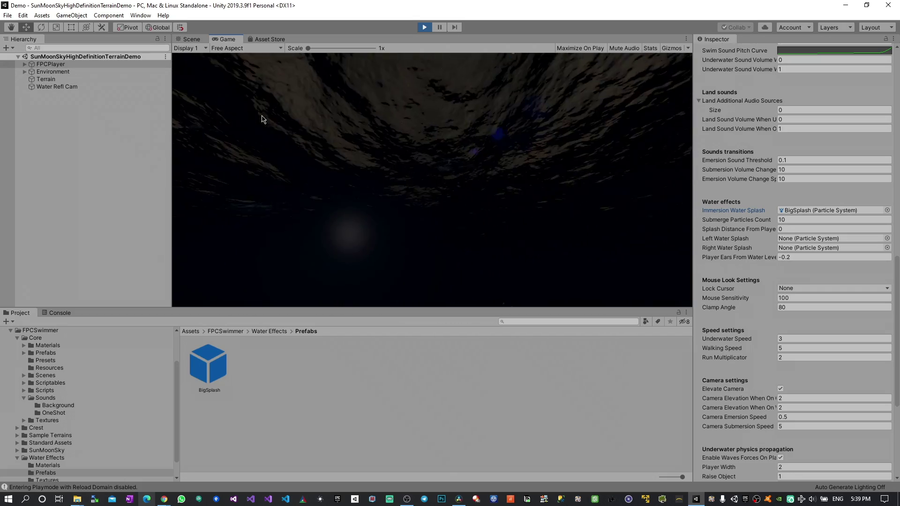
key("w")
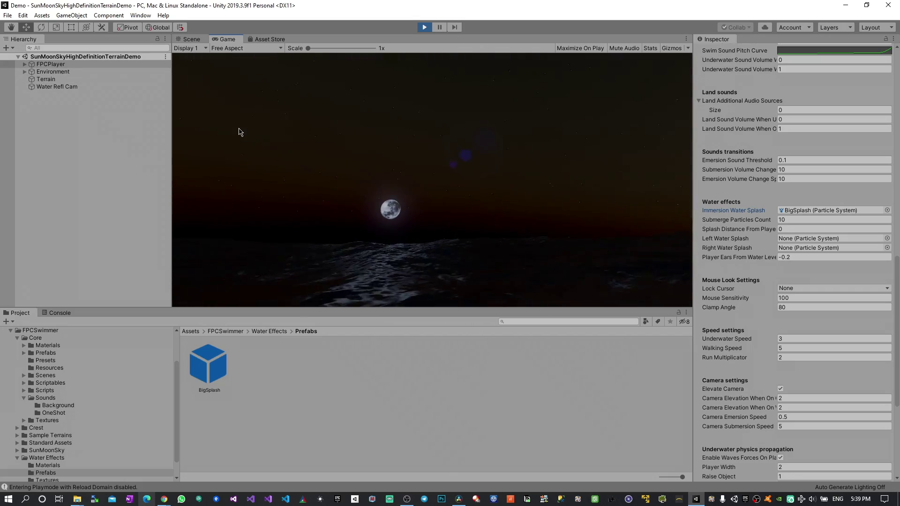